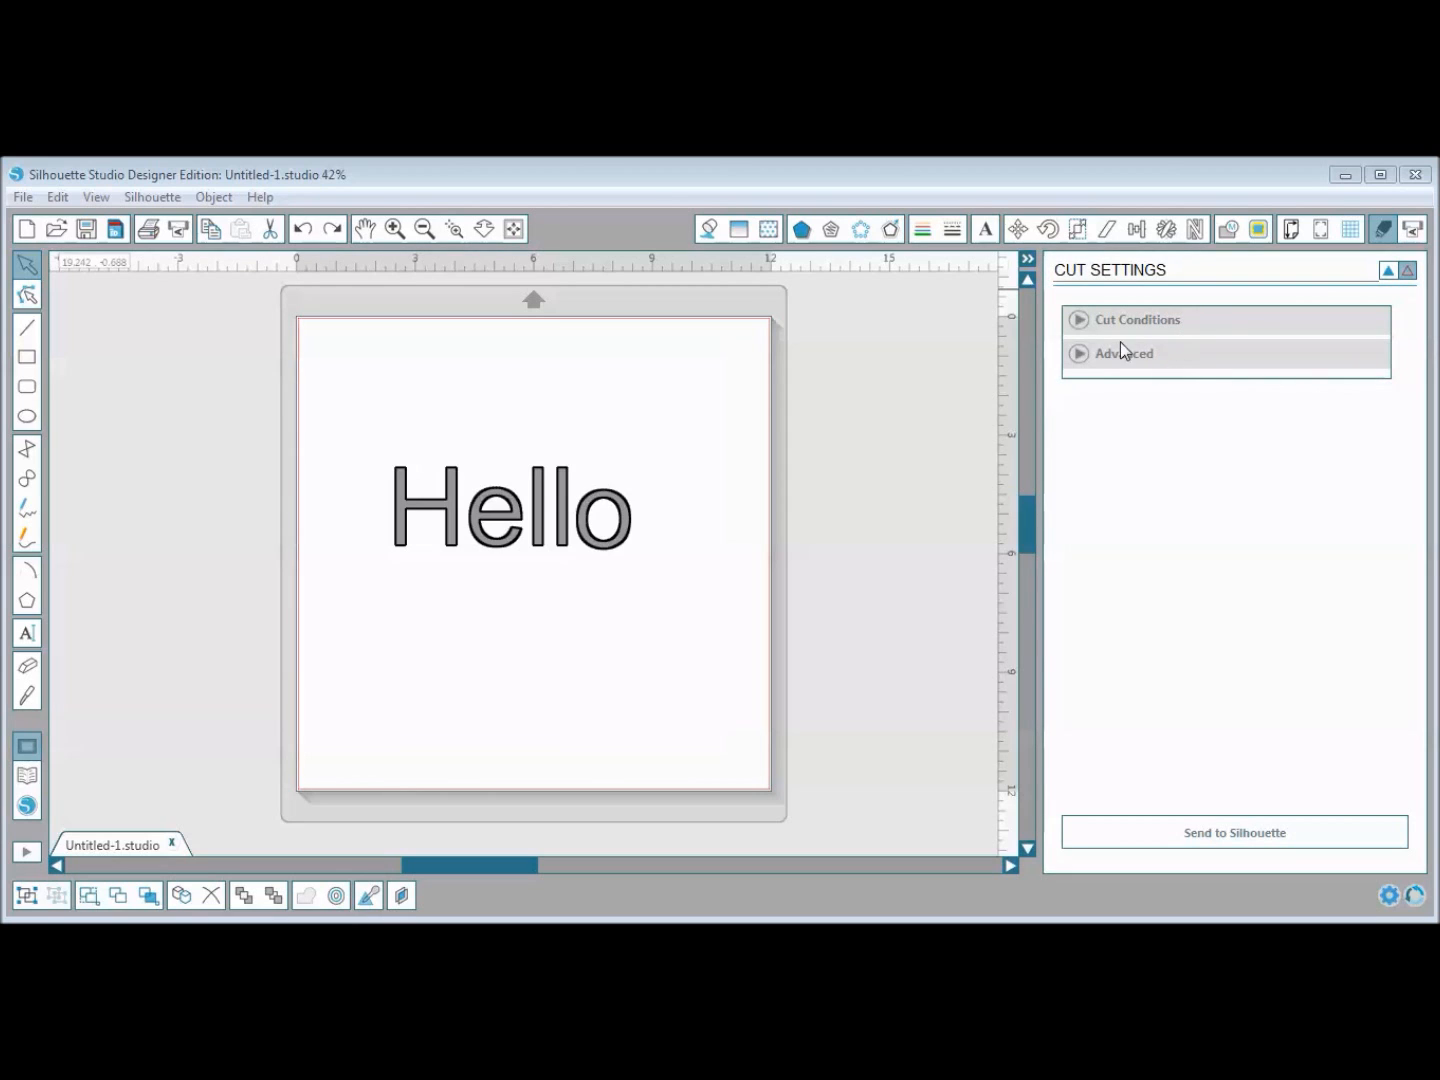
# Expand the cut conditions and look through the whole list of material types down to White Sticker Paper.
pyautogui.click(1079, 320)
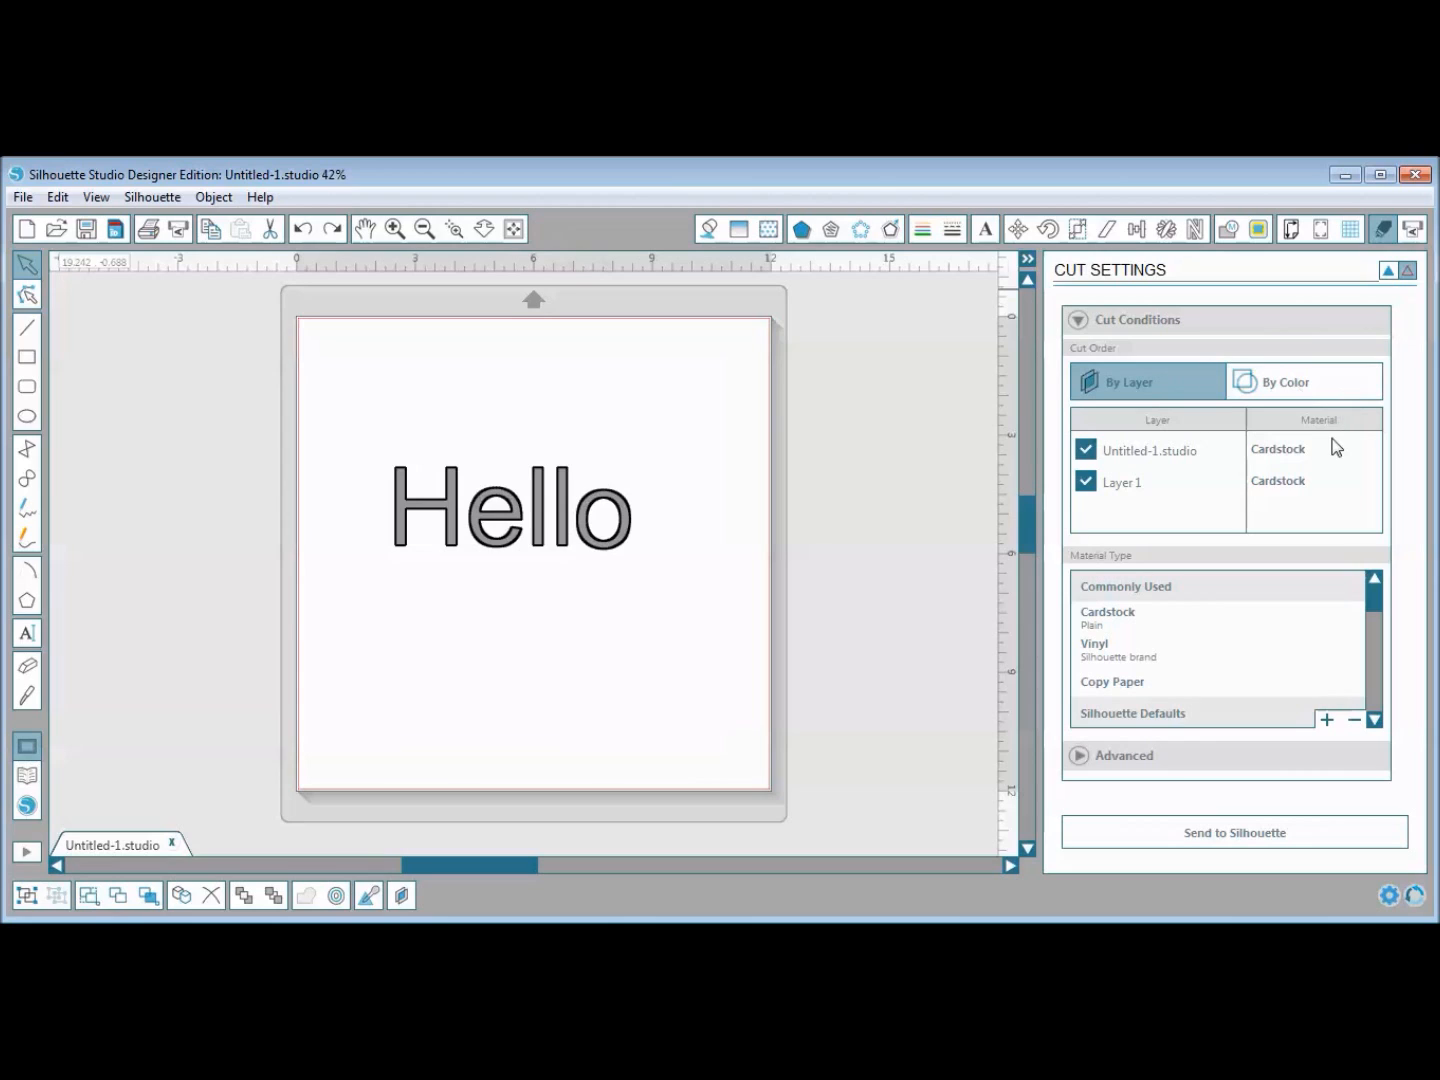
pyautogui.click(1355, 676)
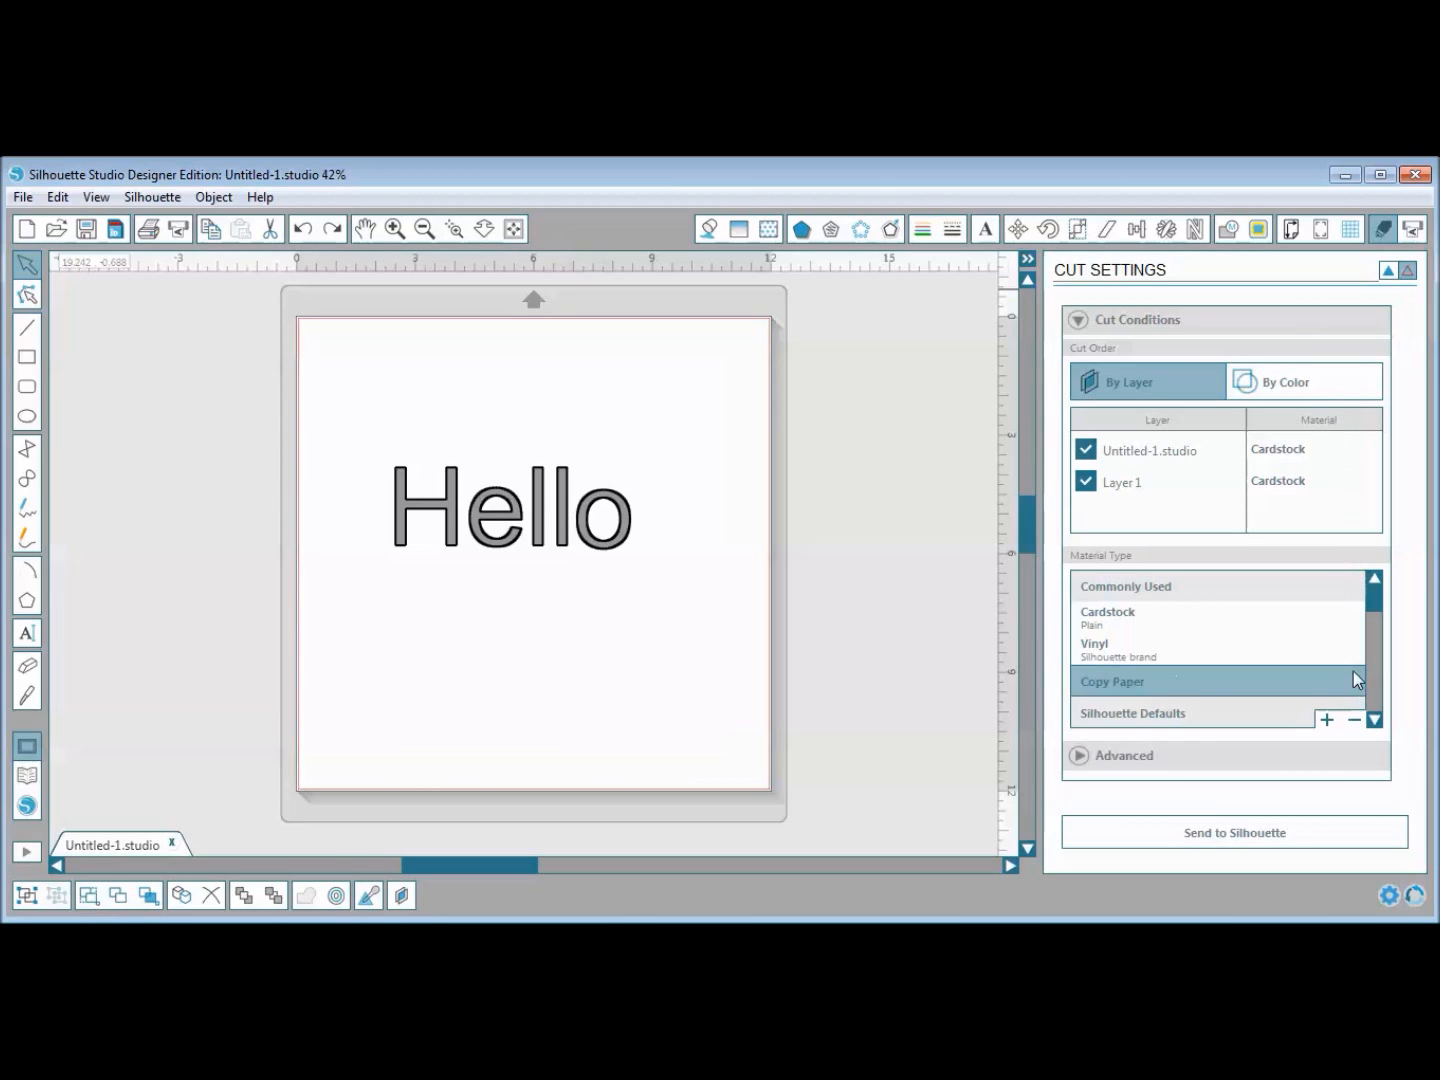
pyautogui.click(1233, 608)
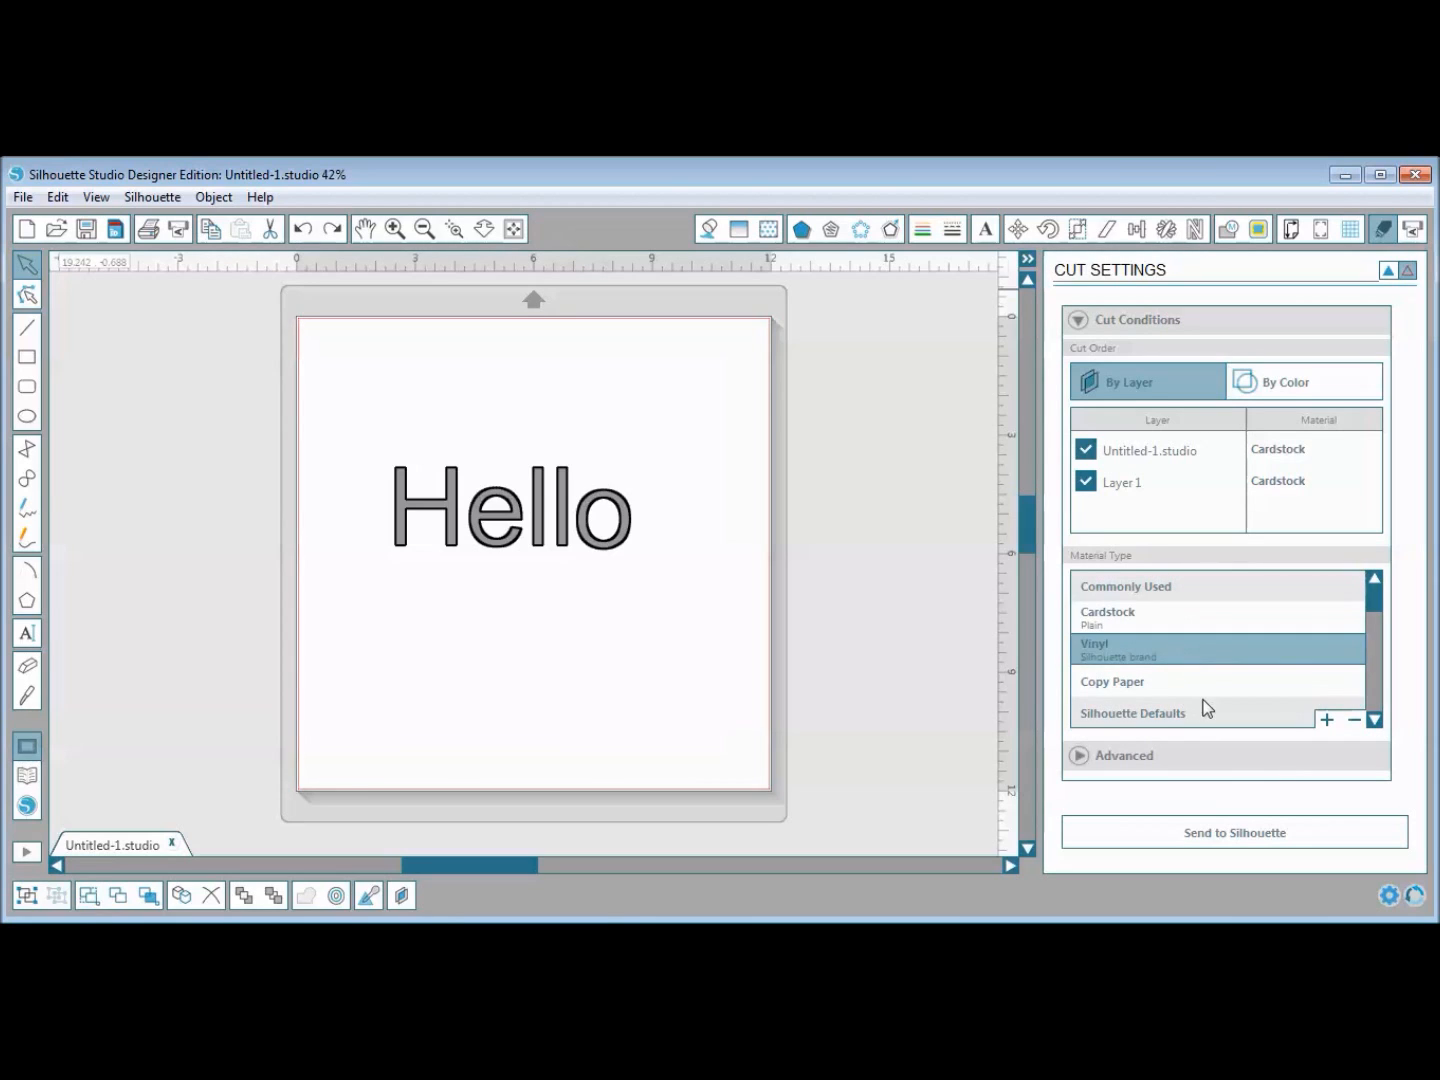
pyautogui.click(1375, 719)
pyautogui.click(1375, 719)
pyautogui.click(1375, 719)
pyautogui.click(1375, 719)
pyautogui.click(1375, 719)
pyautogui.click(1375, 719)
pyautogui.click(1375, 719)
pyautogui.click(1375, 719)
pyautogui.click(1375, 719)
pyautogui.click(1375, 719)
pyautogui.click(1375, 719)
pyautogui.click(1375, 719)
pyautogui.moveTo(1374, 630); pyautogui.dragTo(1377, 717)
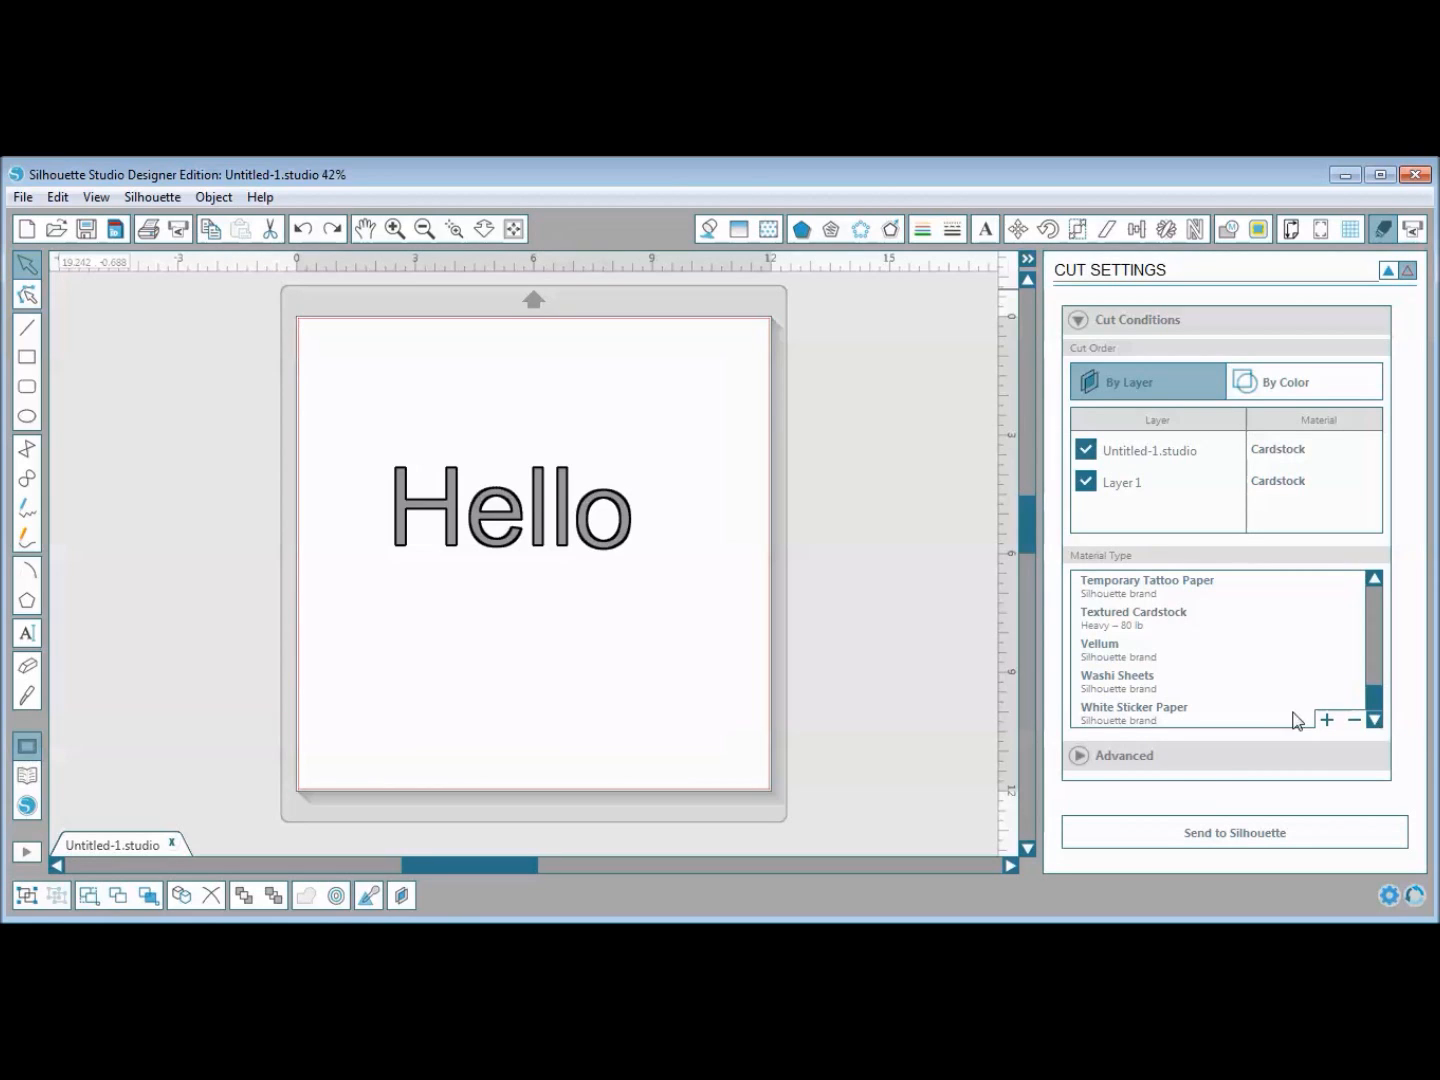
pyautogui.click(1199, 708)
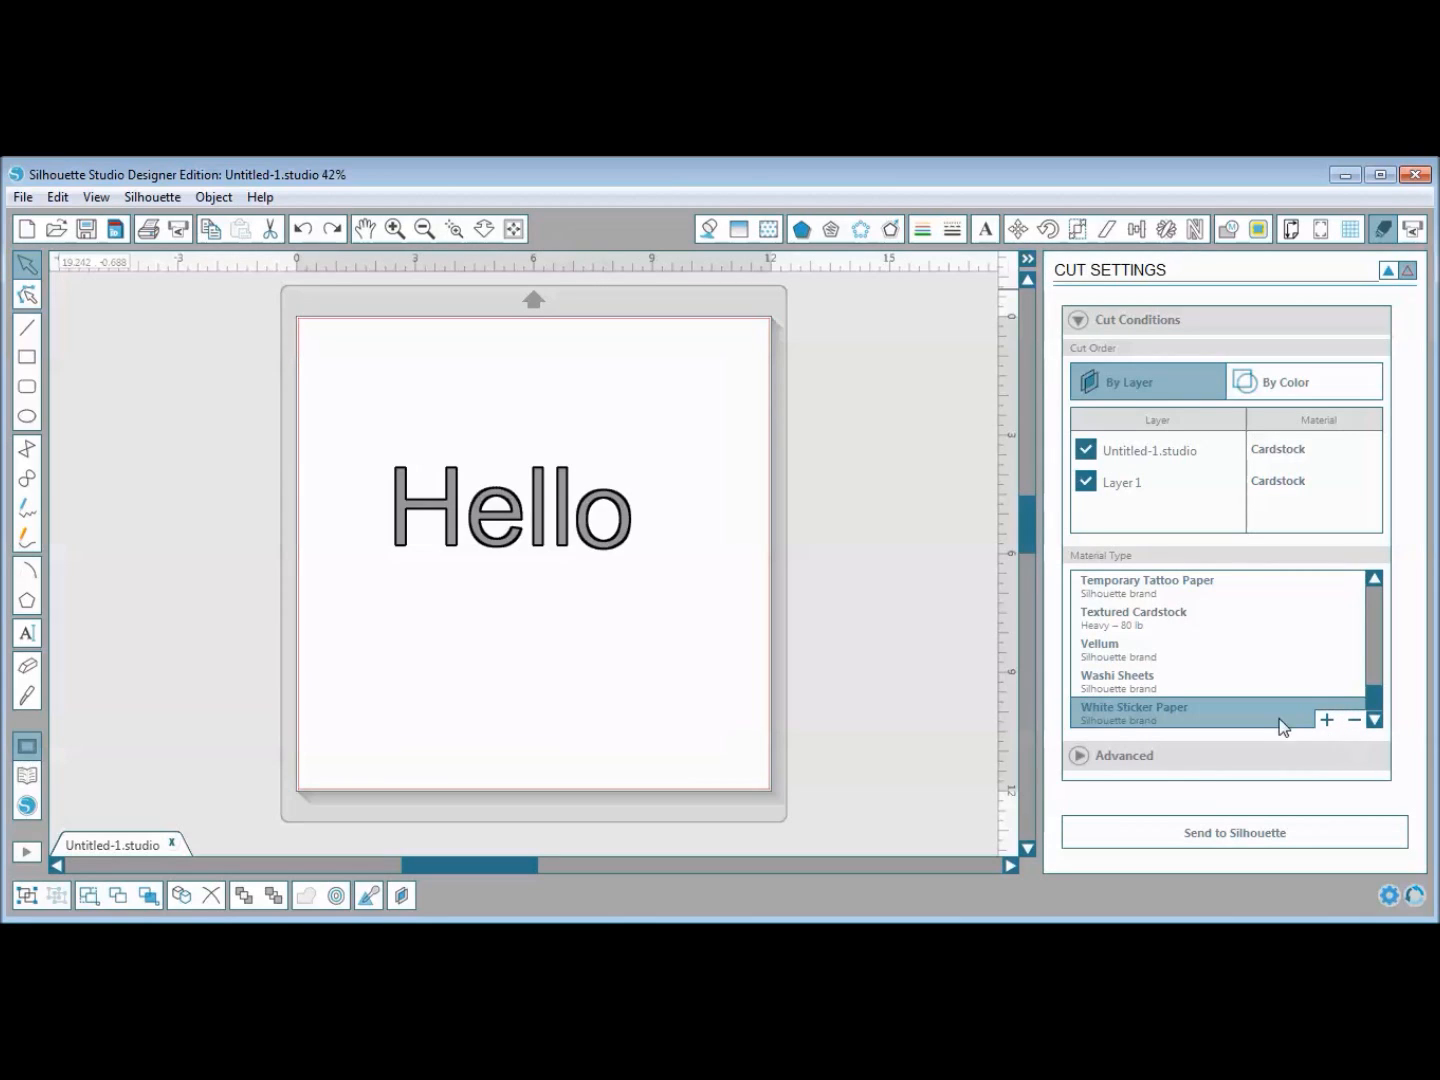
# Open the Textured Cardstock material for editing and show its blade, speed, thickness and cut line settings.
pyautogui.click(1150, 680)
pyautogui.click(1147, 617)
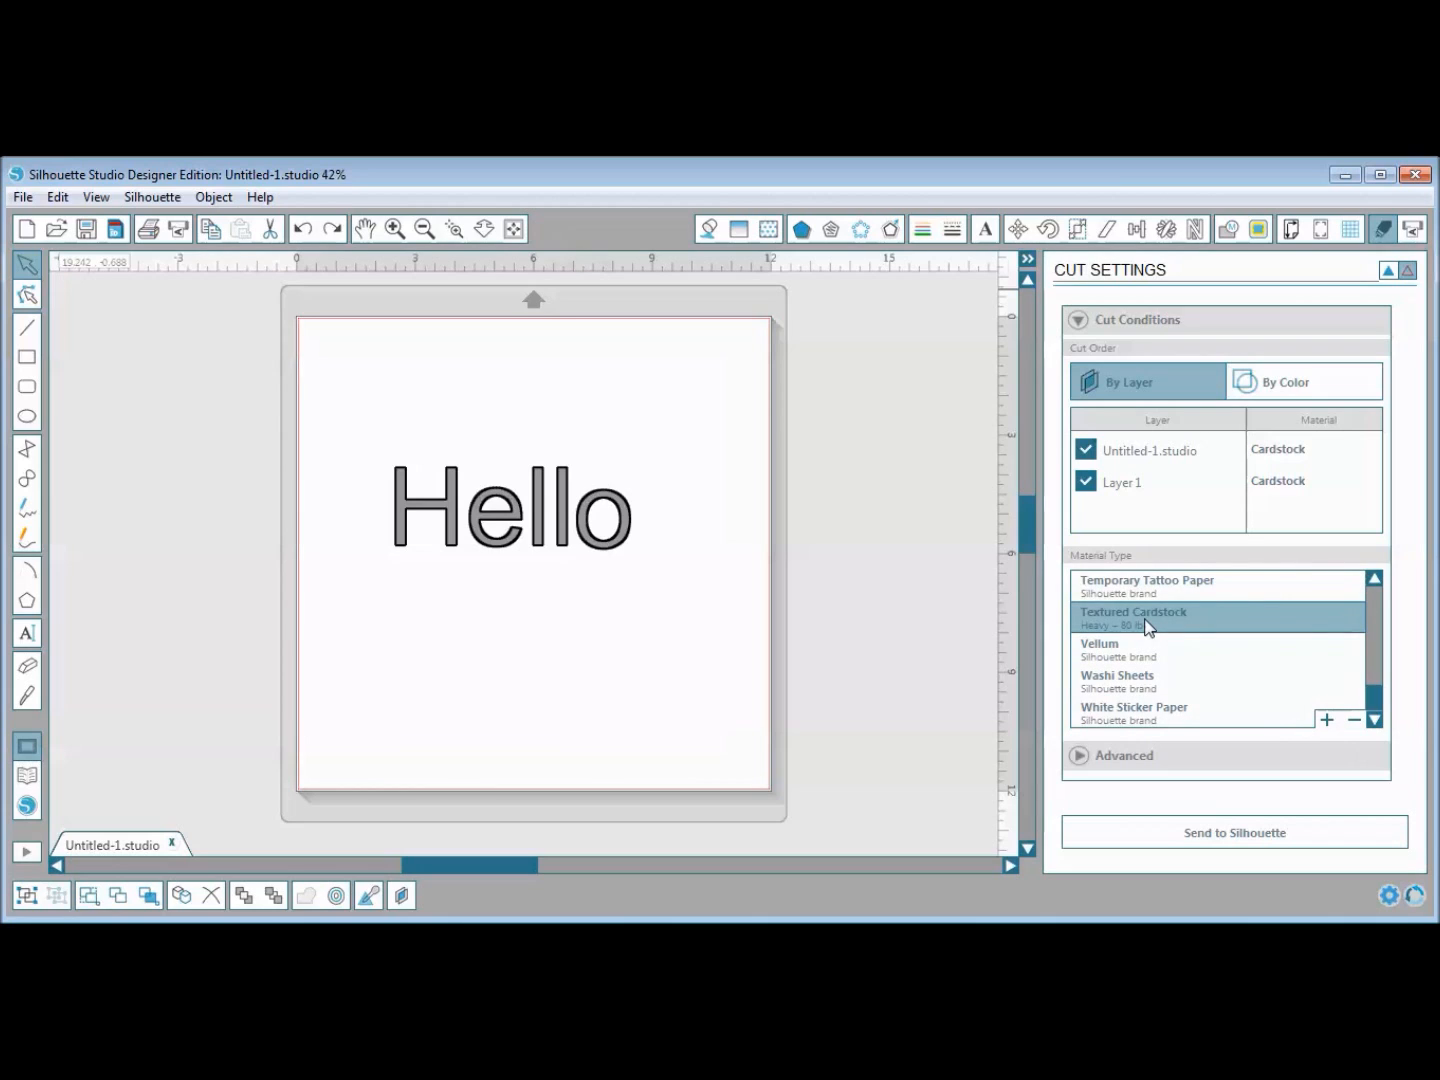
pyautogui.doubleClick(1147, 617)
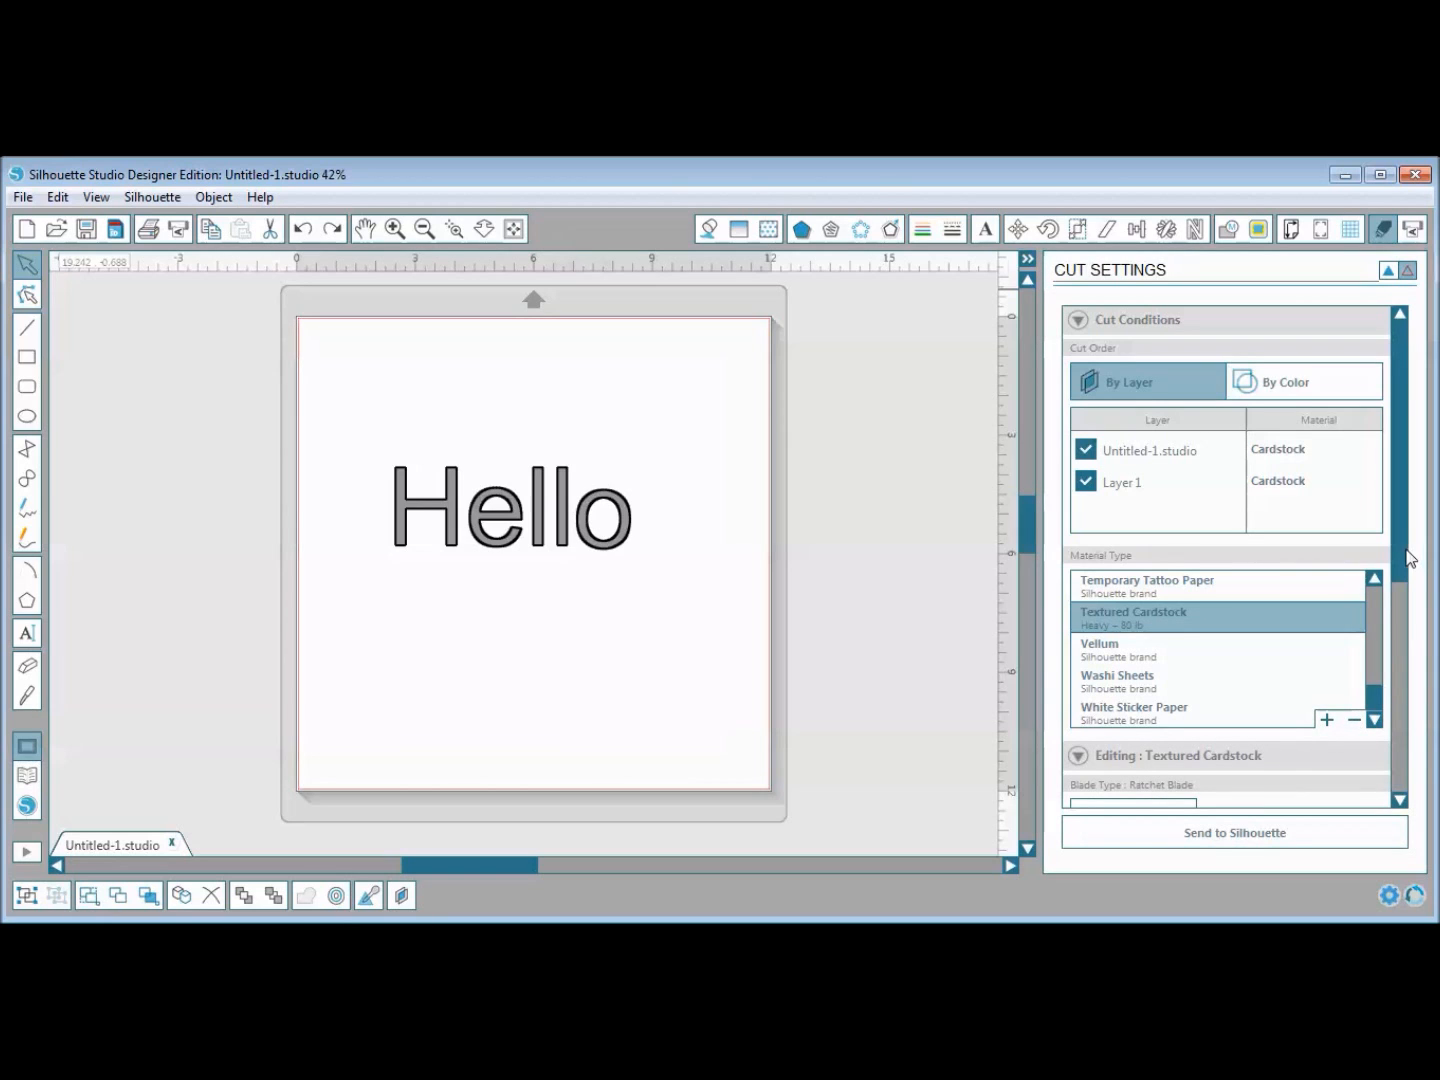
pyautogui.moveTo(1403, 556); pyautogui.dragTo(1401, 622)
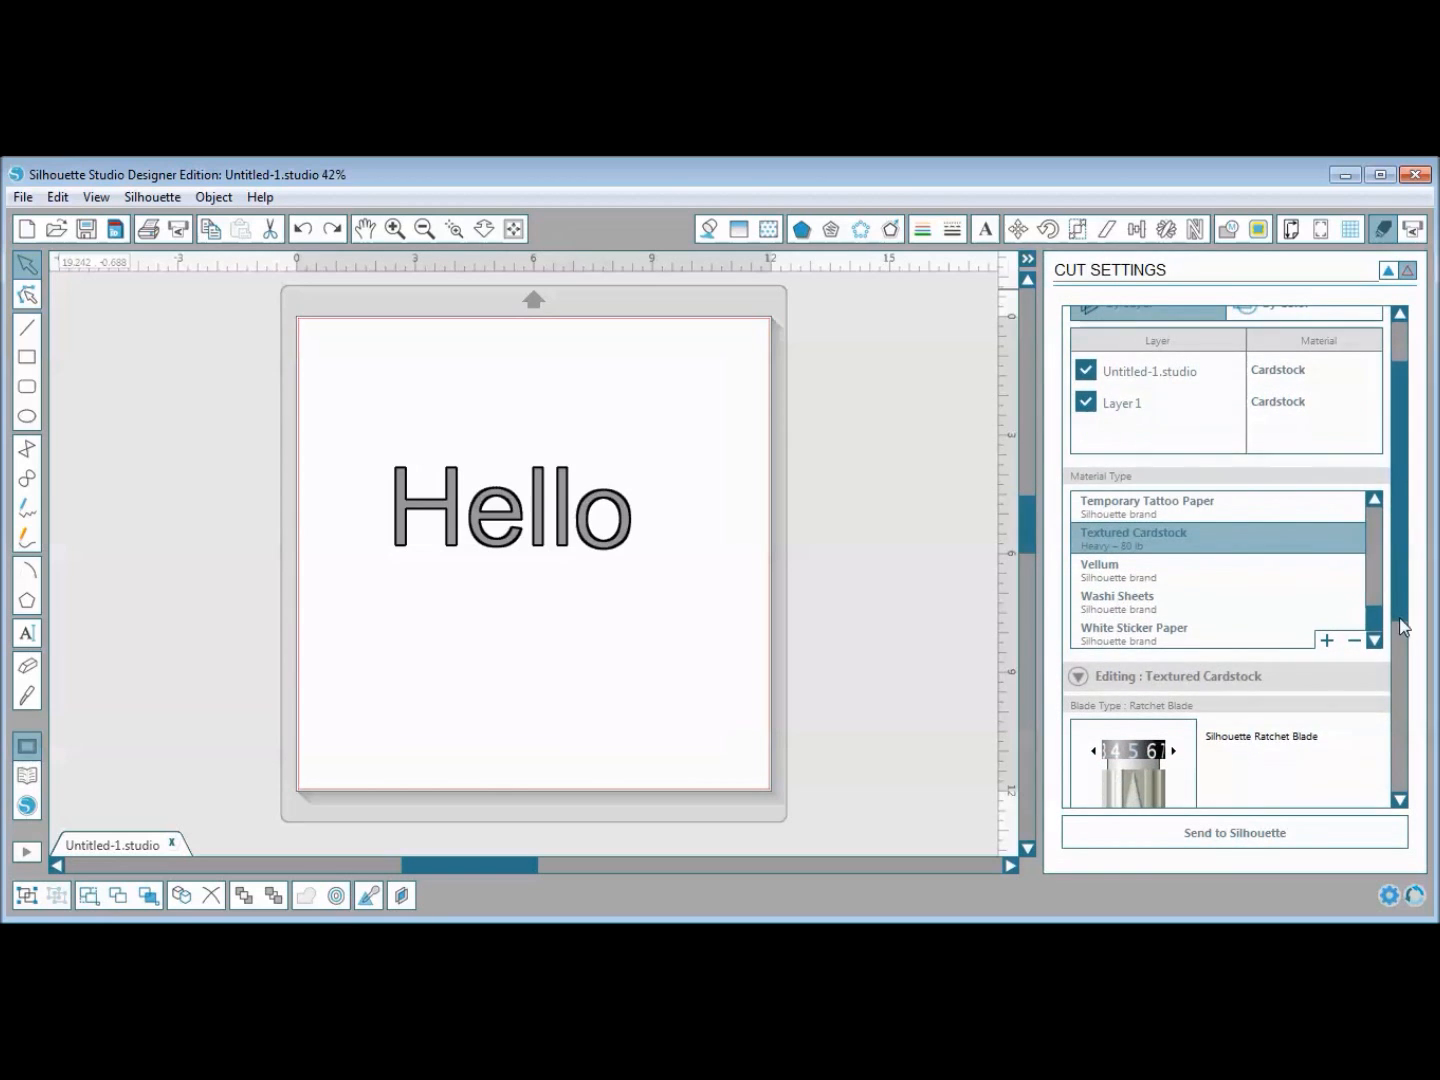
pyautogui.click(1402, 640)
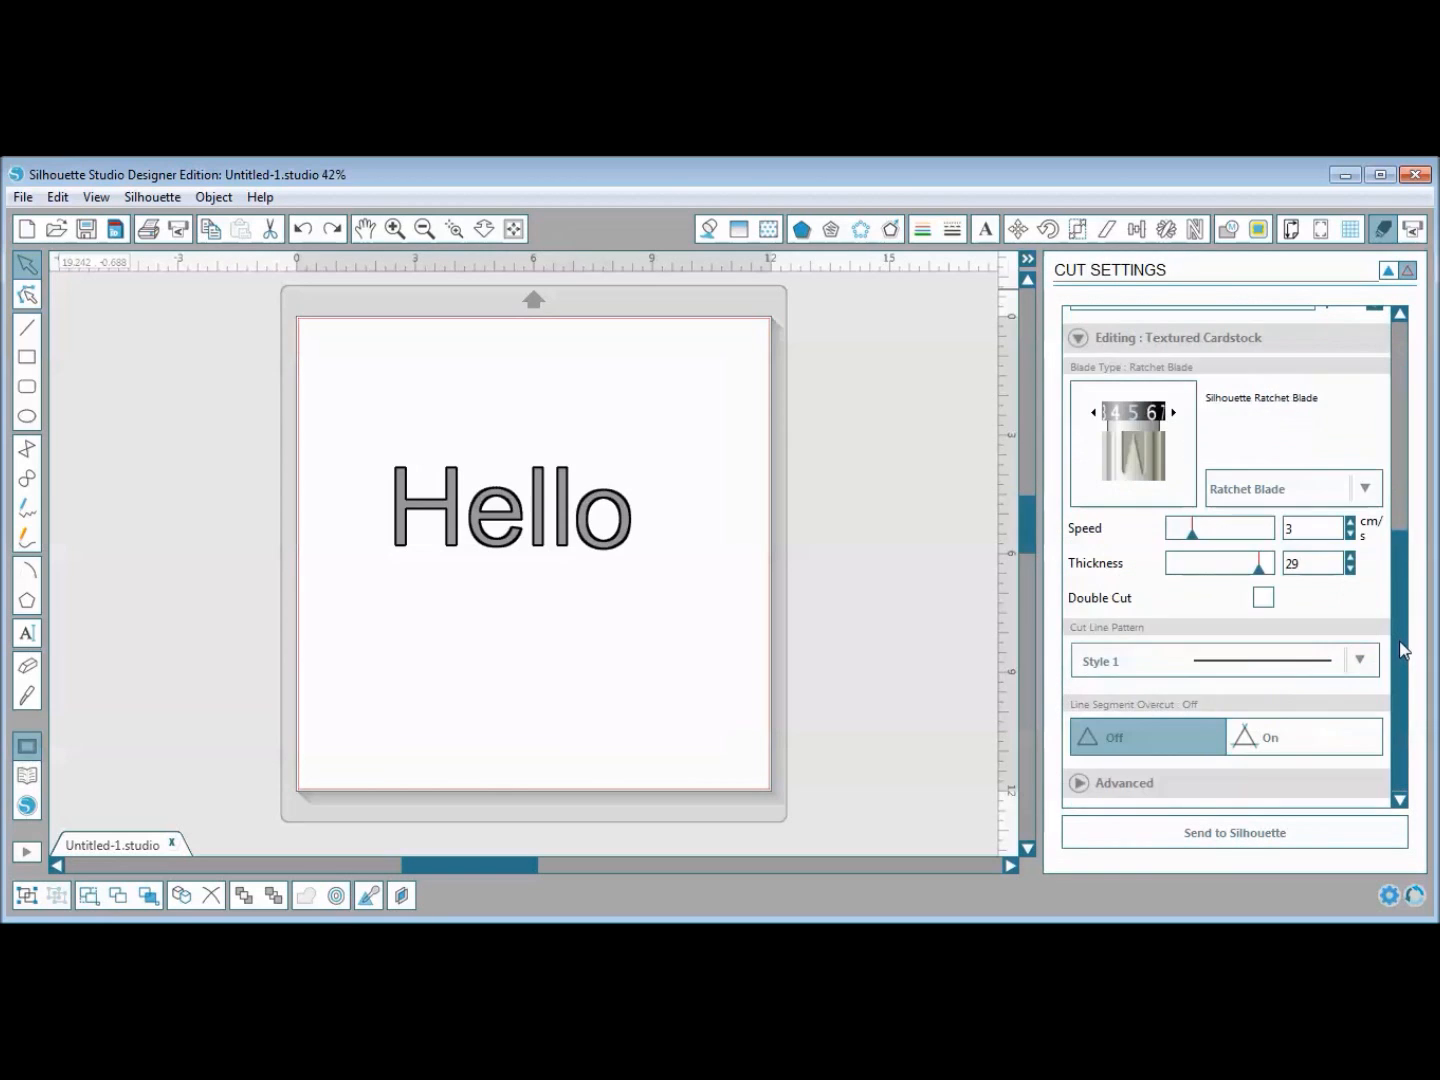
# Examine the ratchet blade depth control and the available blade types for Textured Cardstock.
pyautogui.click(1175, 413)
pyautogui.click(1093, 412)
pyautogui.click(1374, 489)
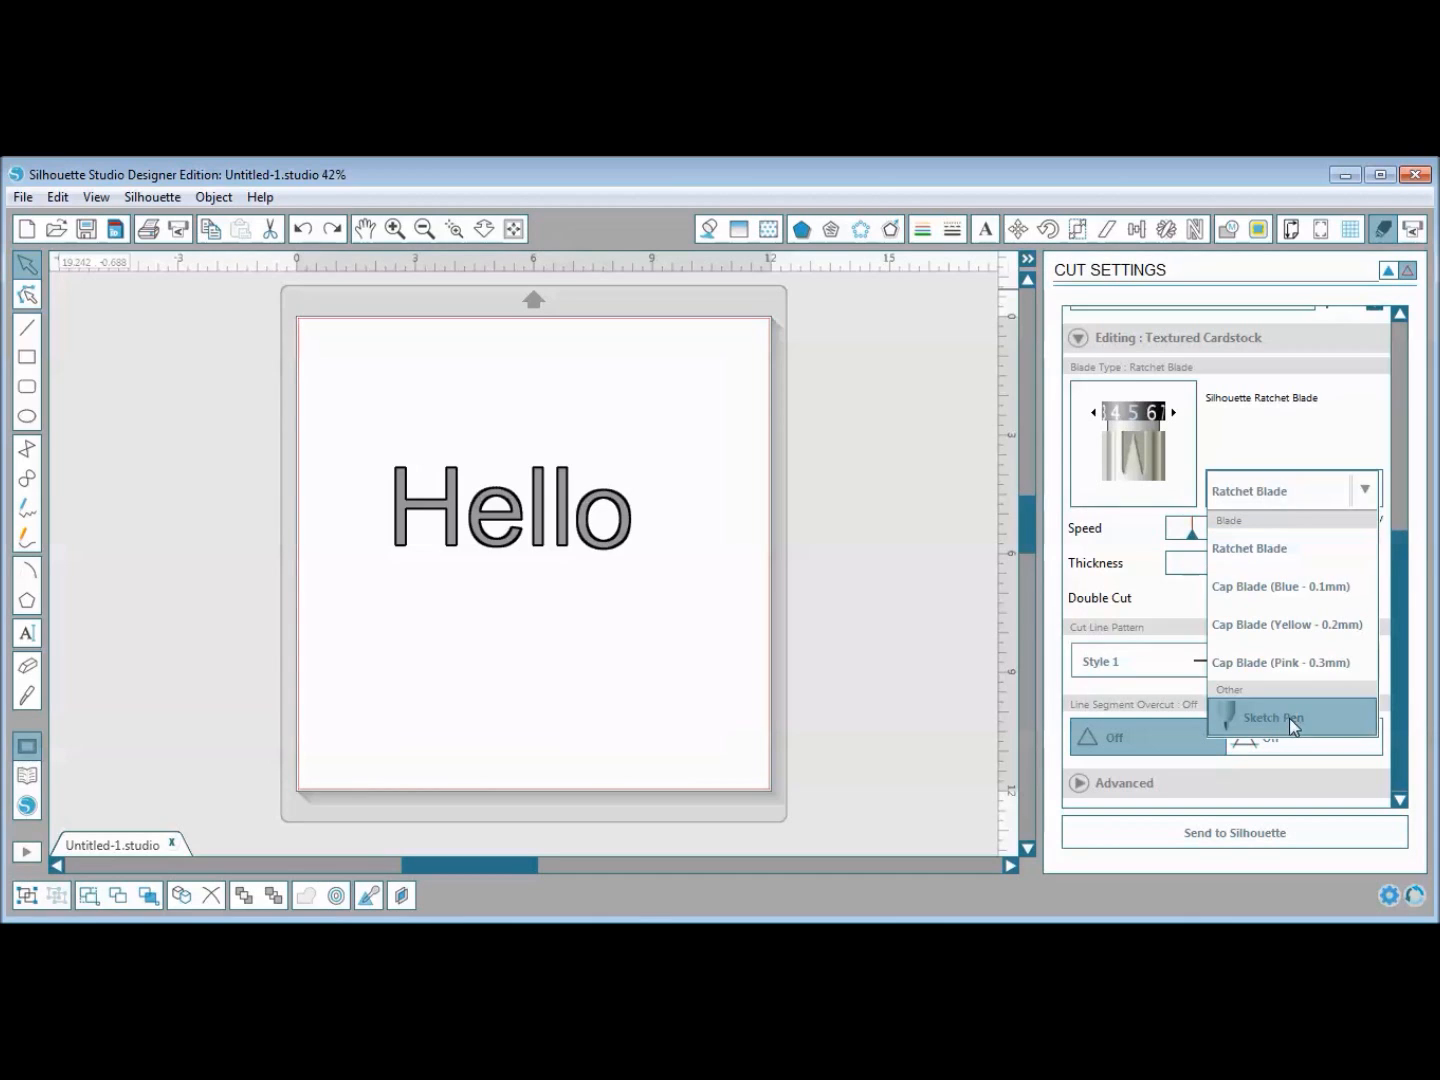
pyautogui.click(1290, 487)
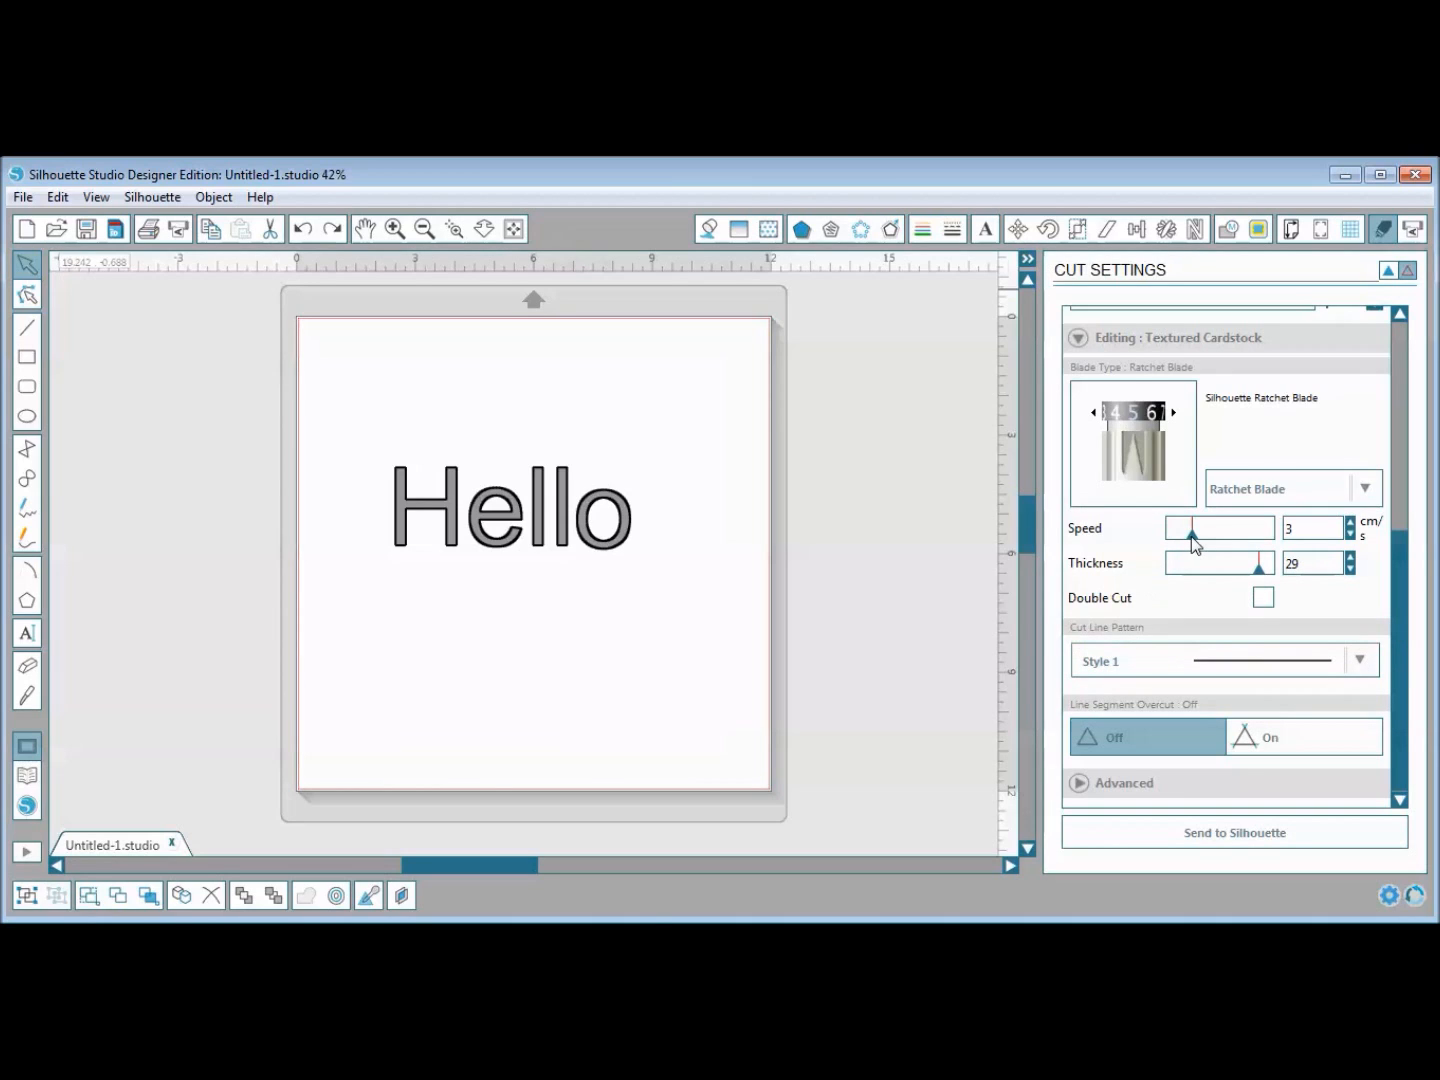
# Examine the speed control and look through the cut line patterns for Textured Cardstock, keeping Style 1.
pyautogui.moveTo(1191, 537)
pyautogui.mouseDown()
pyautogui.moveTo(1207, 543)
pyautogui.moveTo(1194, 550)
pyautogui.mouseUp()
pyautogui.click(1365, 664)
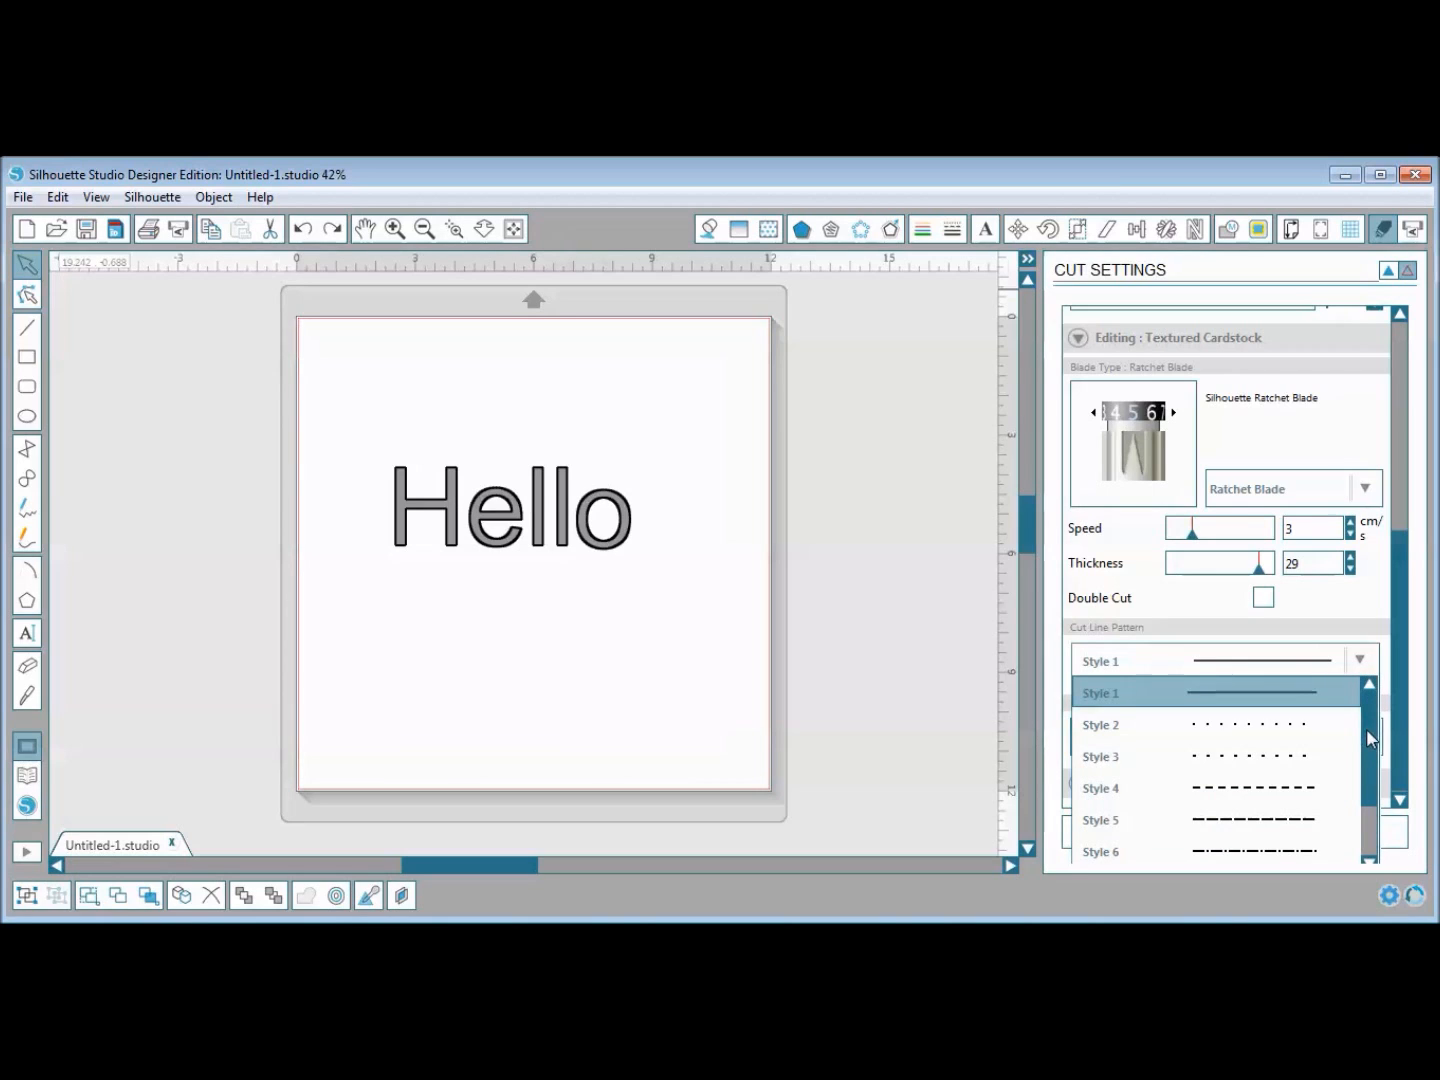
pyautogui.moveTo(1366, 728); pyautogui.dragTo(1372, 815)
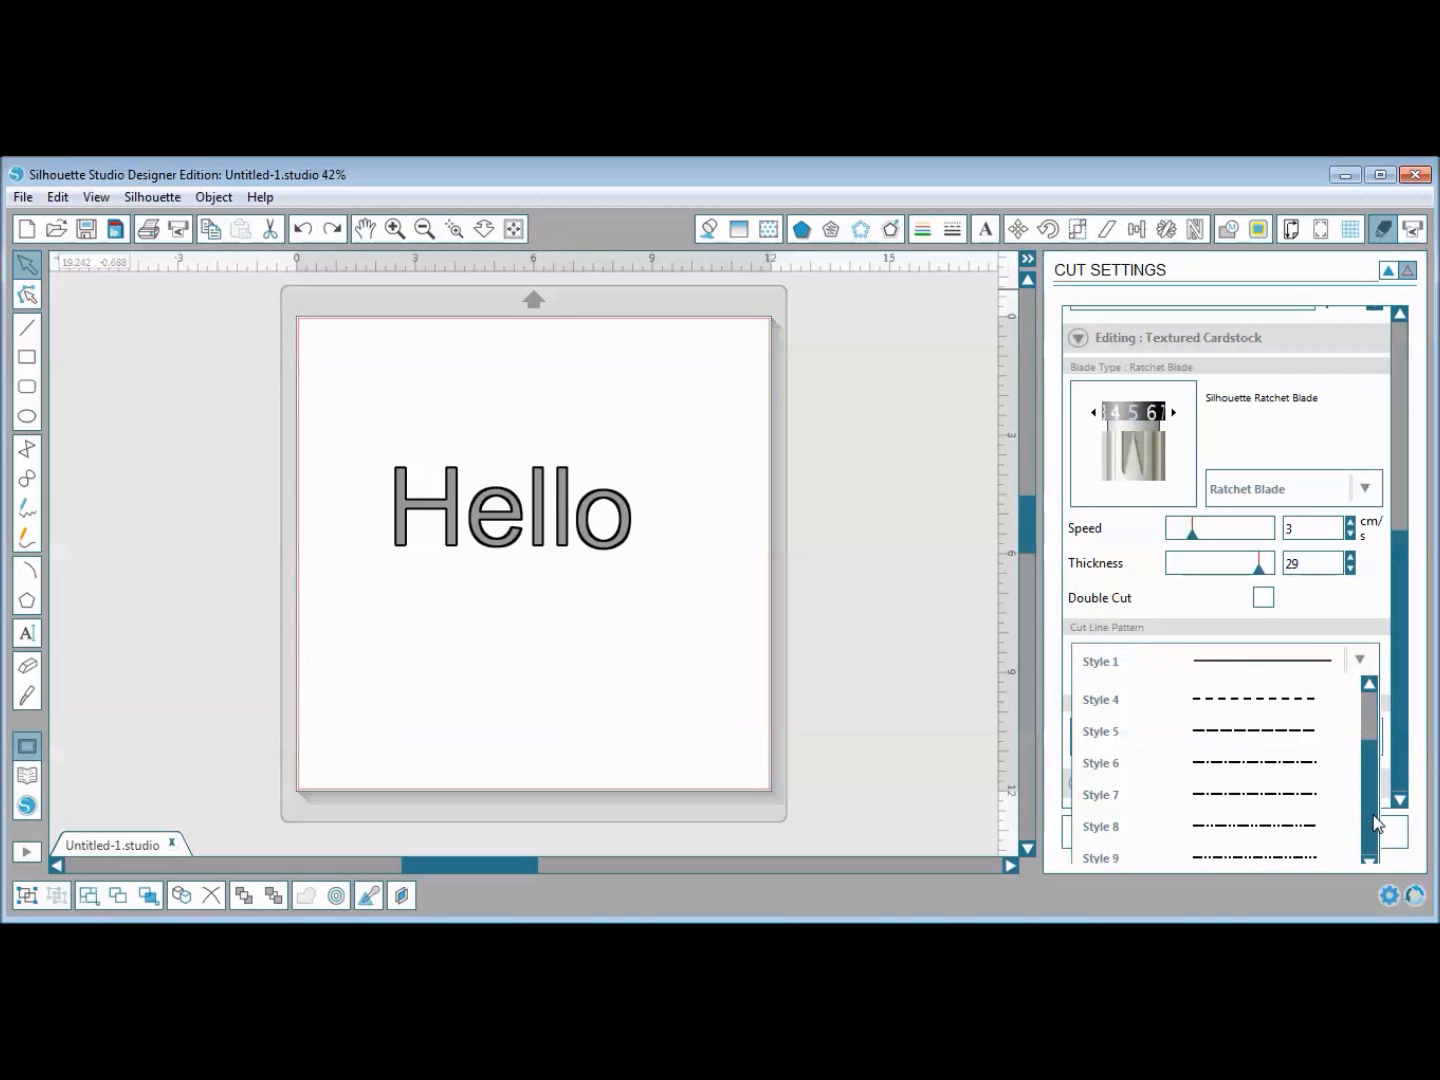
pyautogui.moveTo(1368, 828); pyautogui.dragTo(1370, 682)
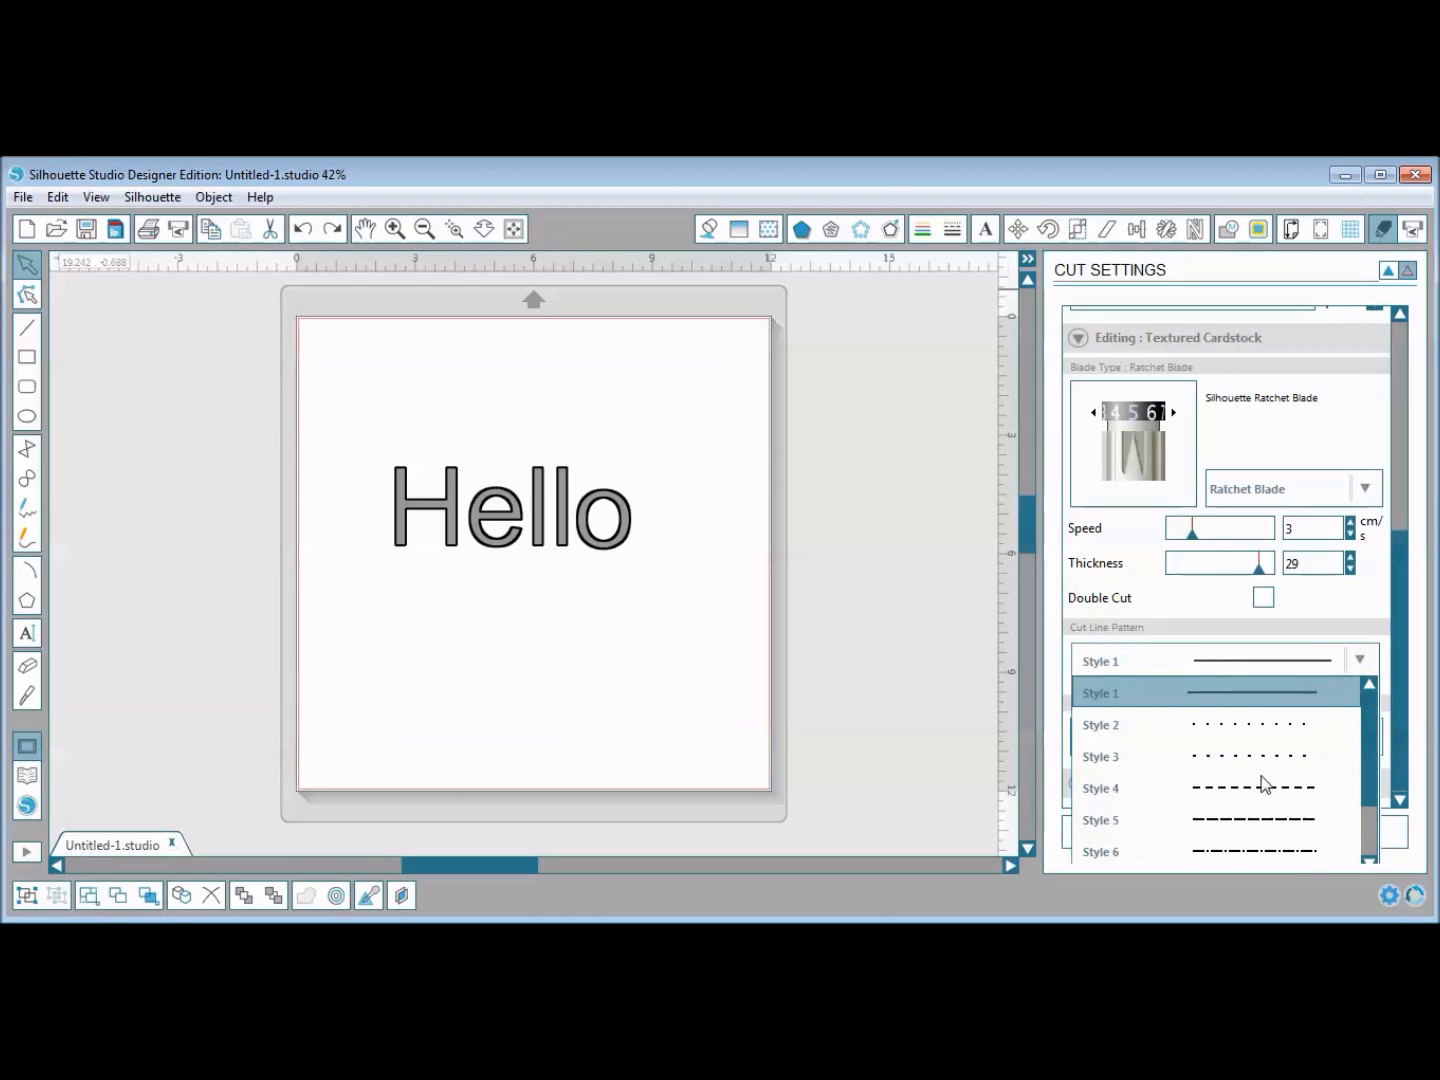
pyautogui.click(1280, 666)
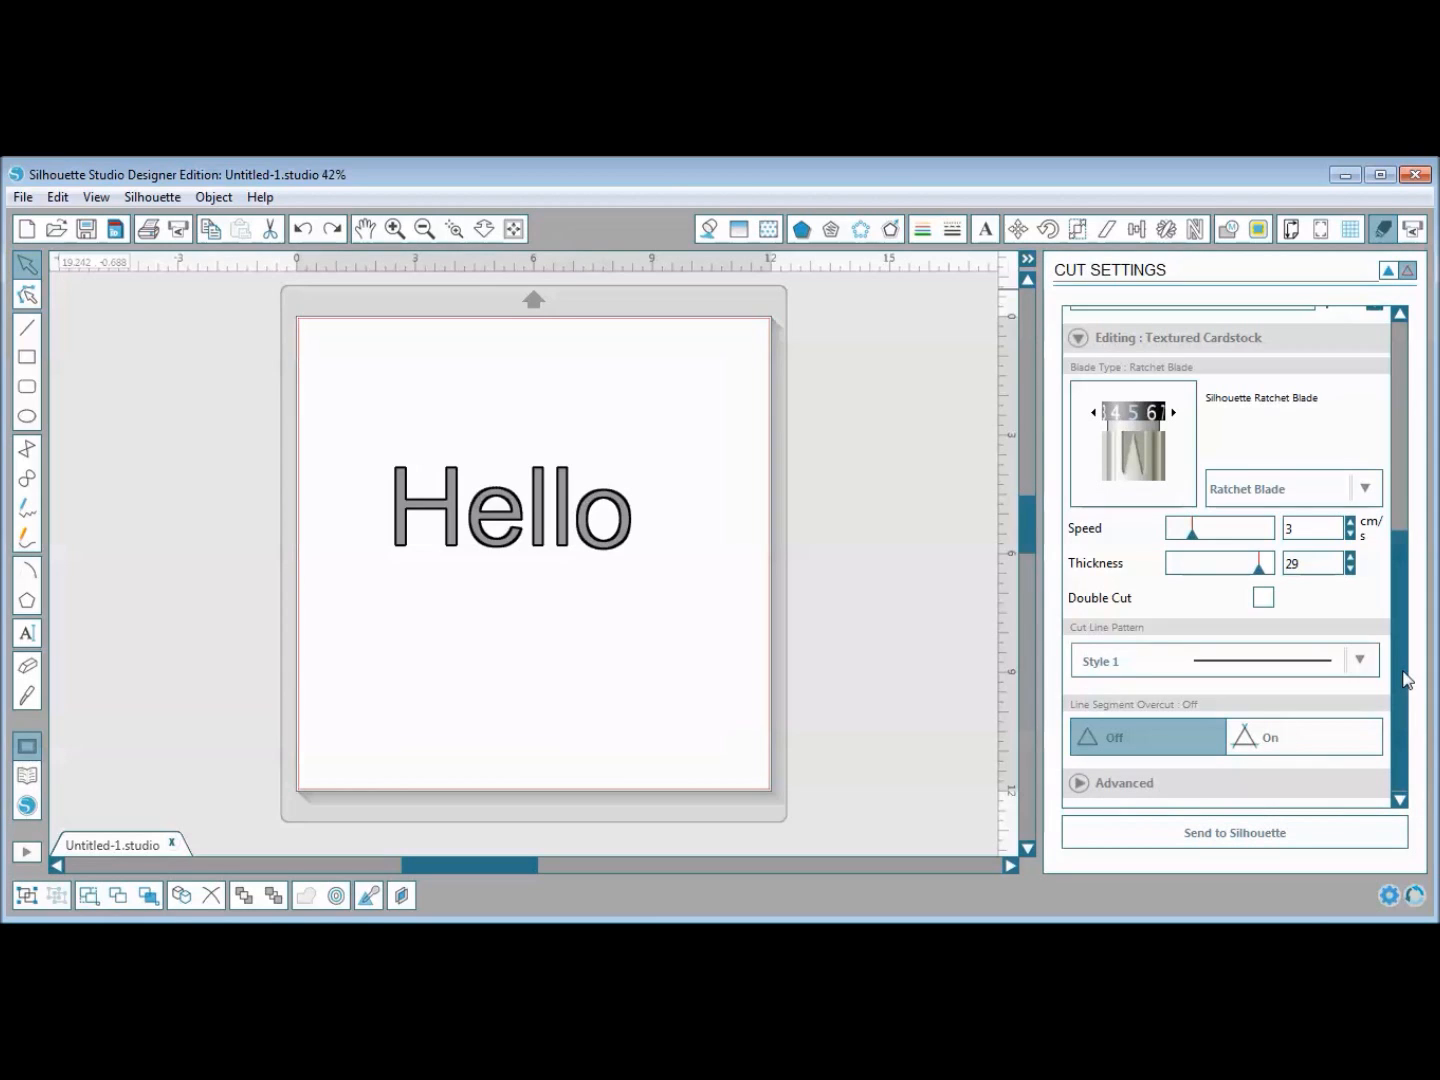
# Examine the advanced cut options, trying other cut line sorting modes before going back to Minimize Roller Movement.
pyautogui.click(1080, 783)
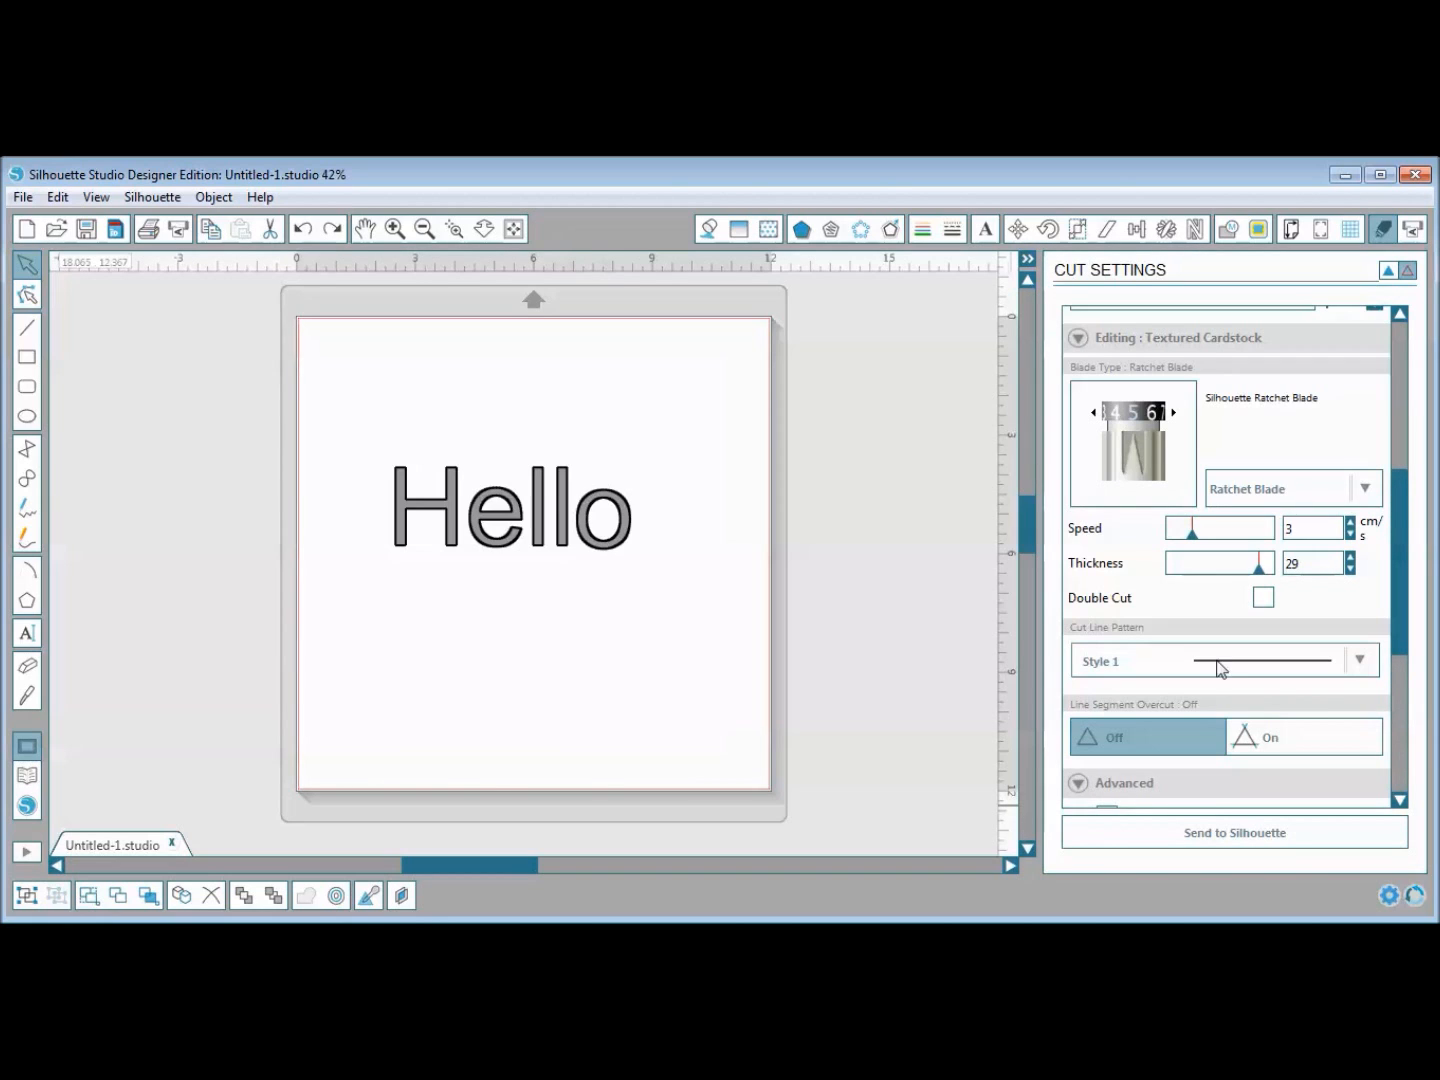
pyautogui.moveTo(1404, 552); pyautogui.dragTo(1408, 768)
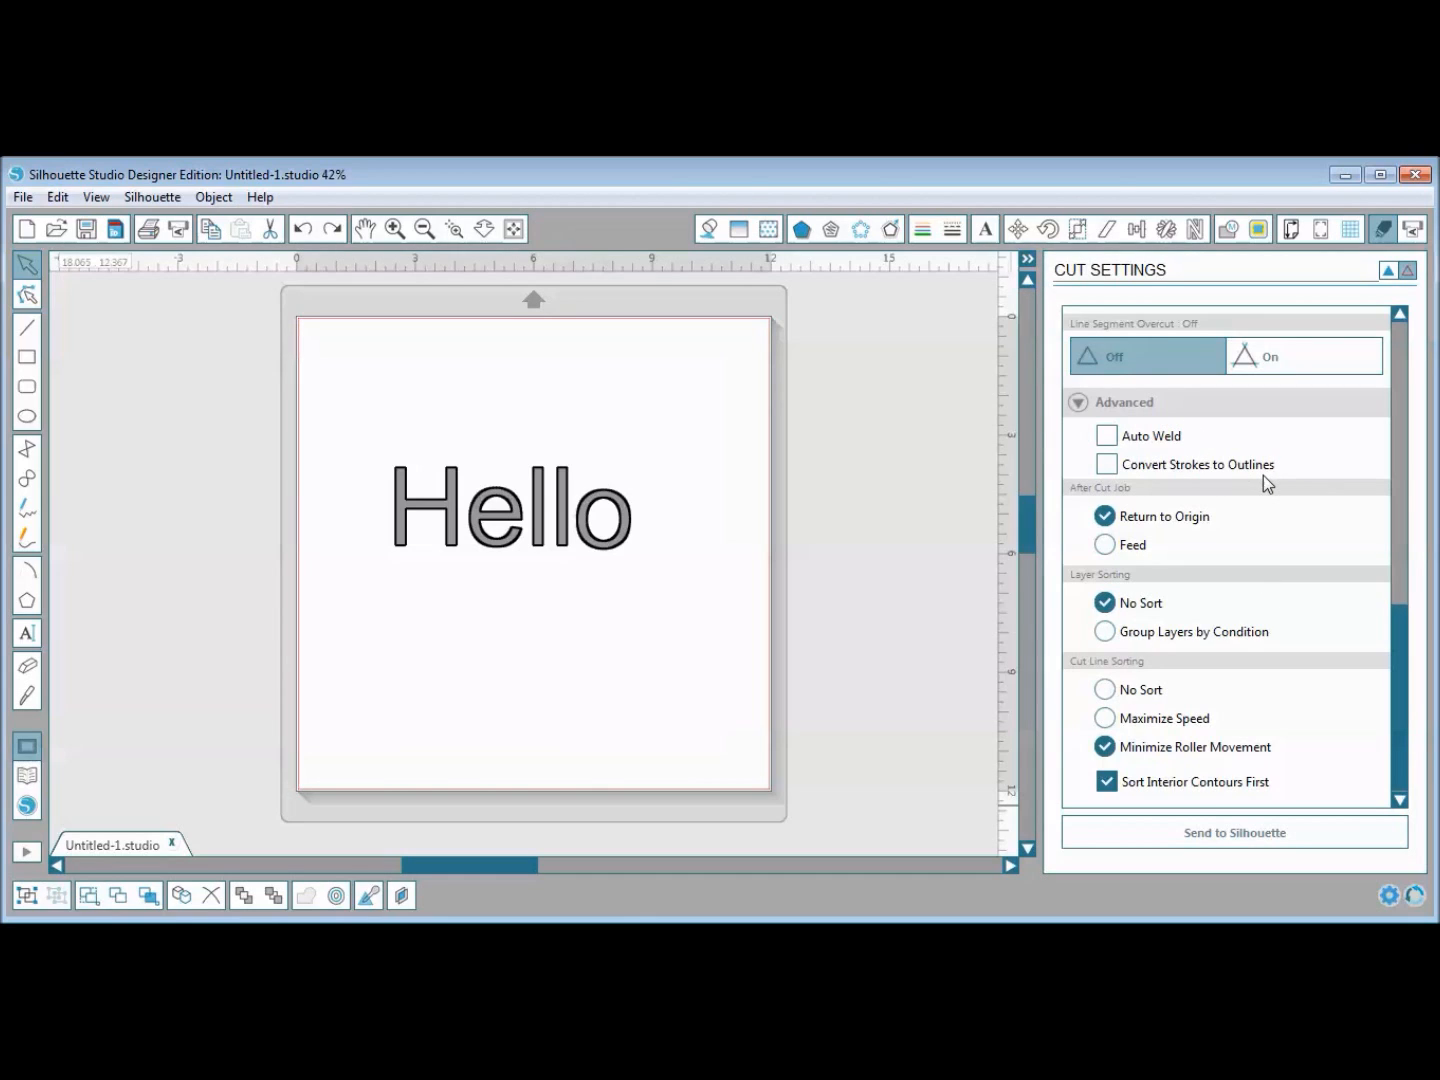
pyautogui.moveTo(1263, 475)
pyautogui.moveTo(1173, 526)
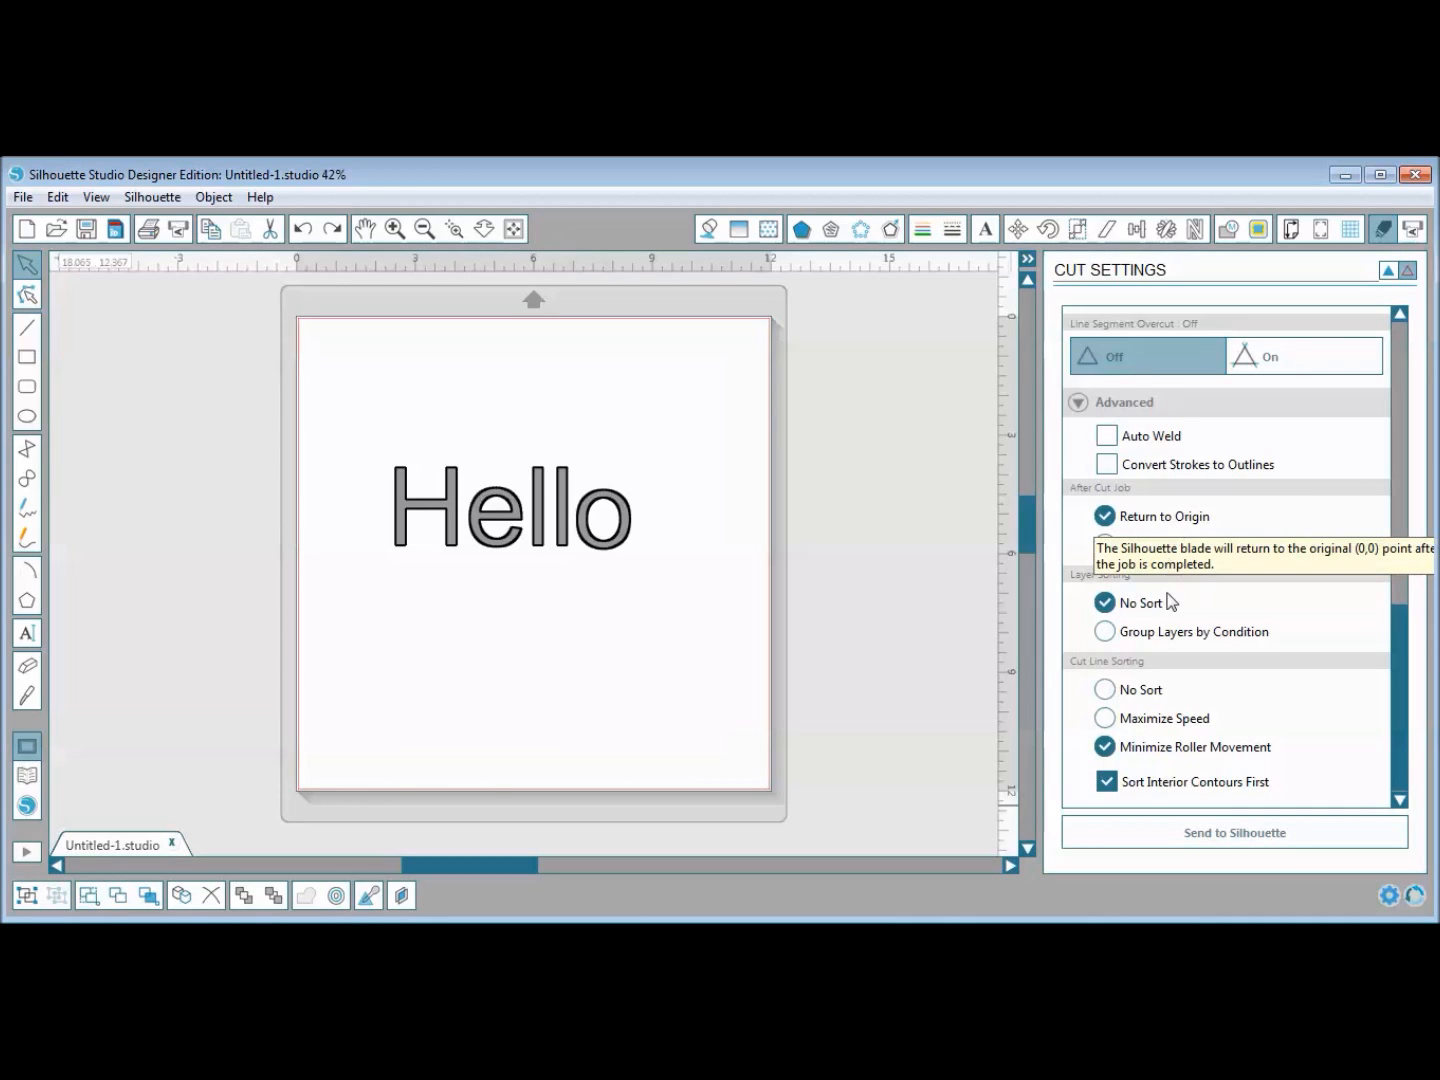
pyautogui.moveTo(1195, 617)
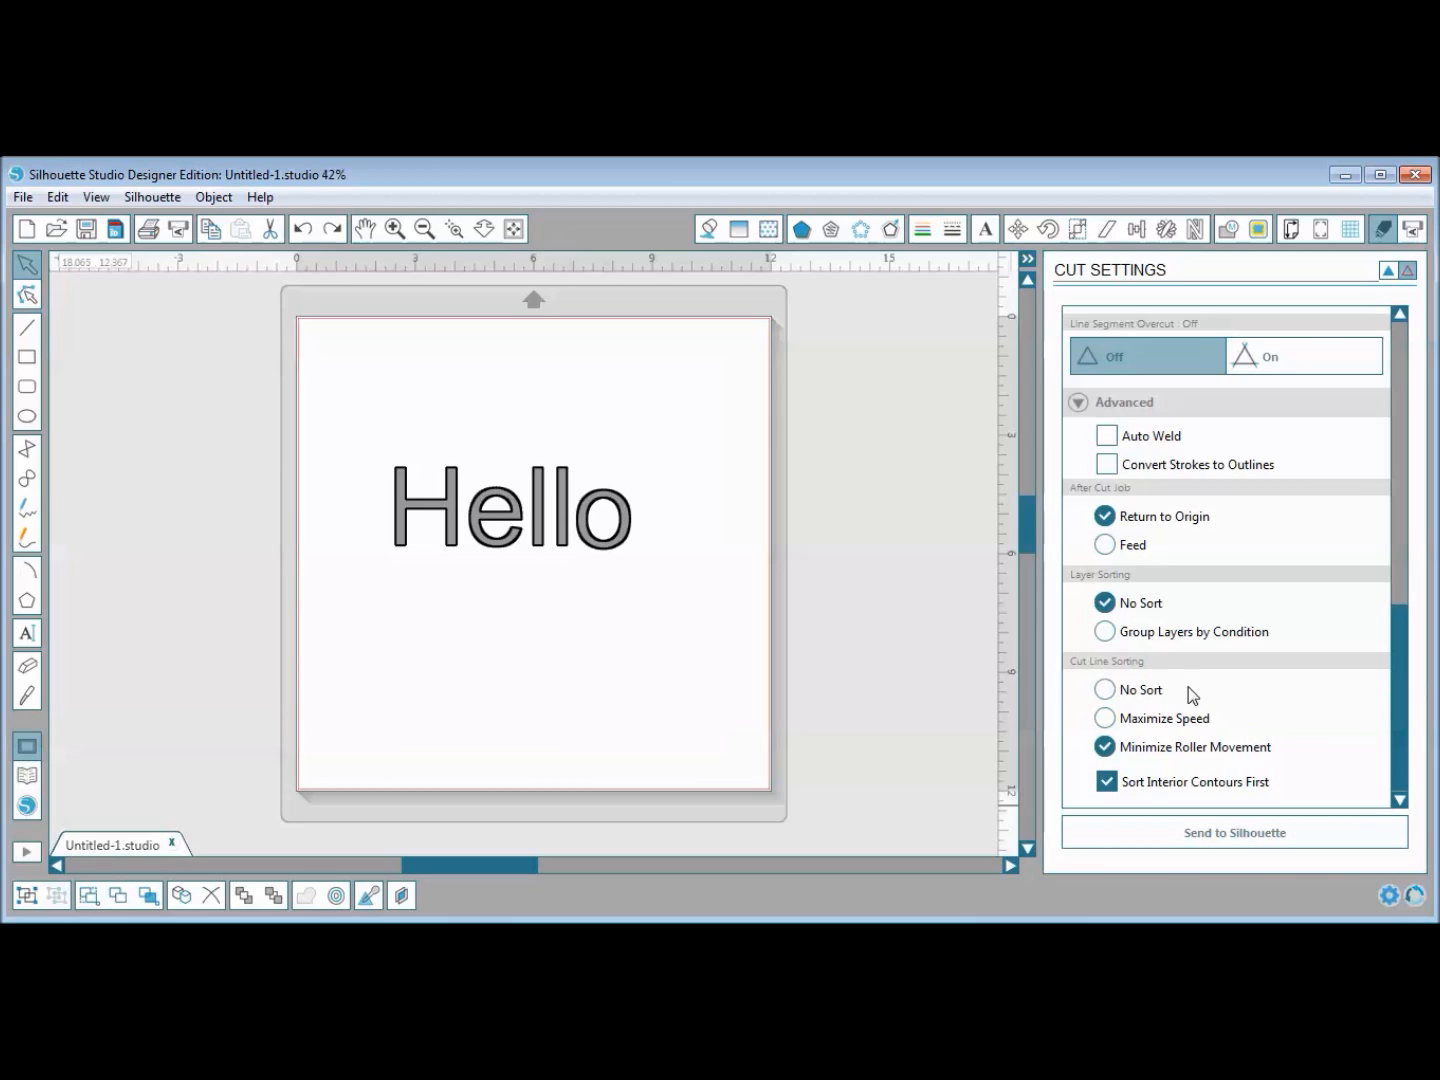
pyautogui.click(1106, 691)
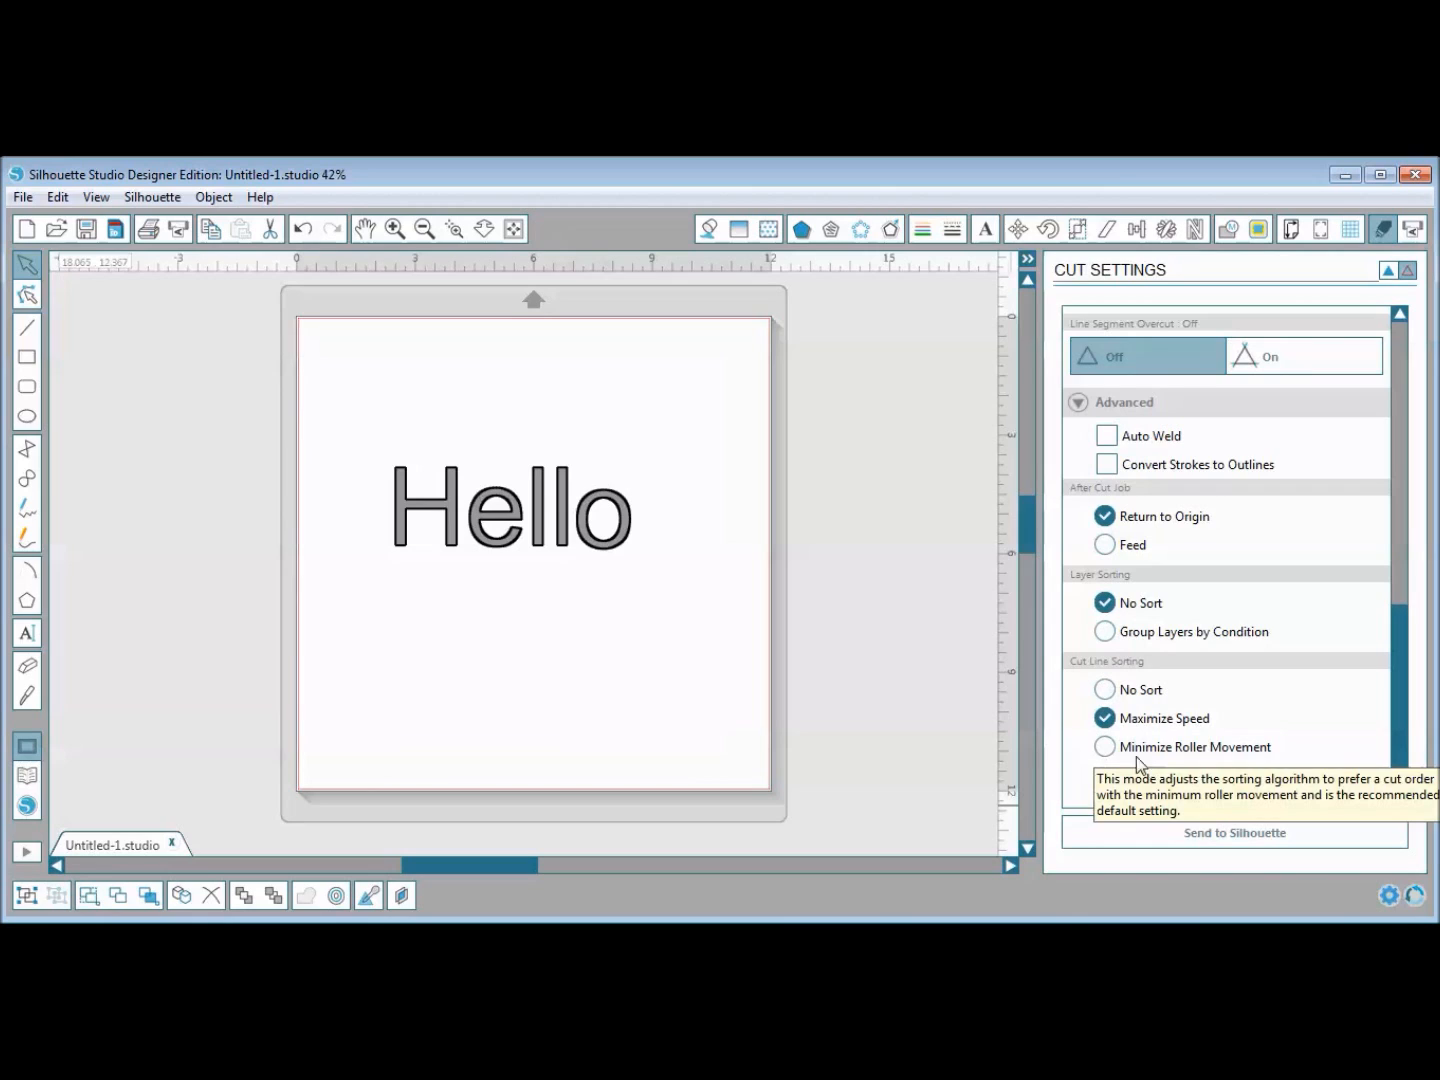
pyautogui.click(1113, 752)
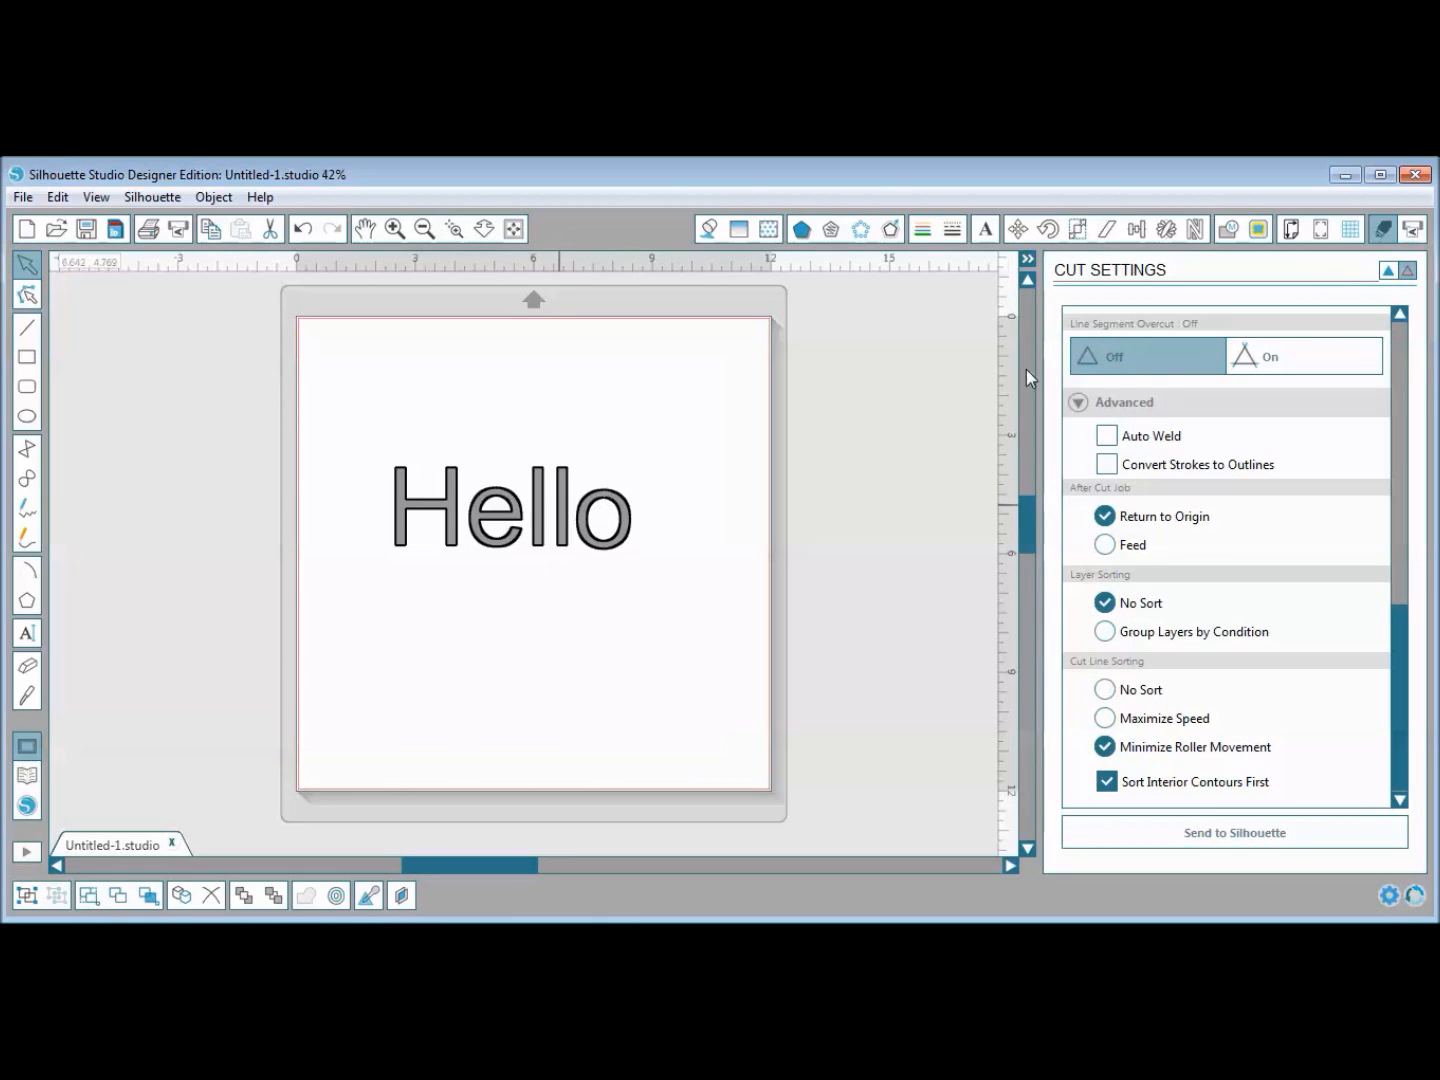
# In the drawing view, move the letter o about 0.4 in to overlap the second l of Hello, and enable Auto Weld in the cut settings.
pyautogui.click(1388, 273)
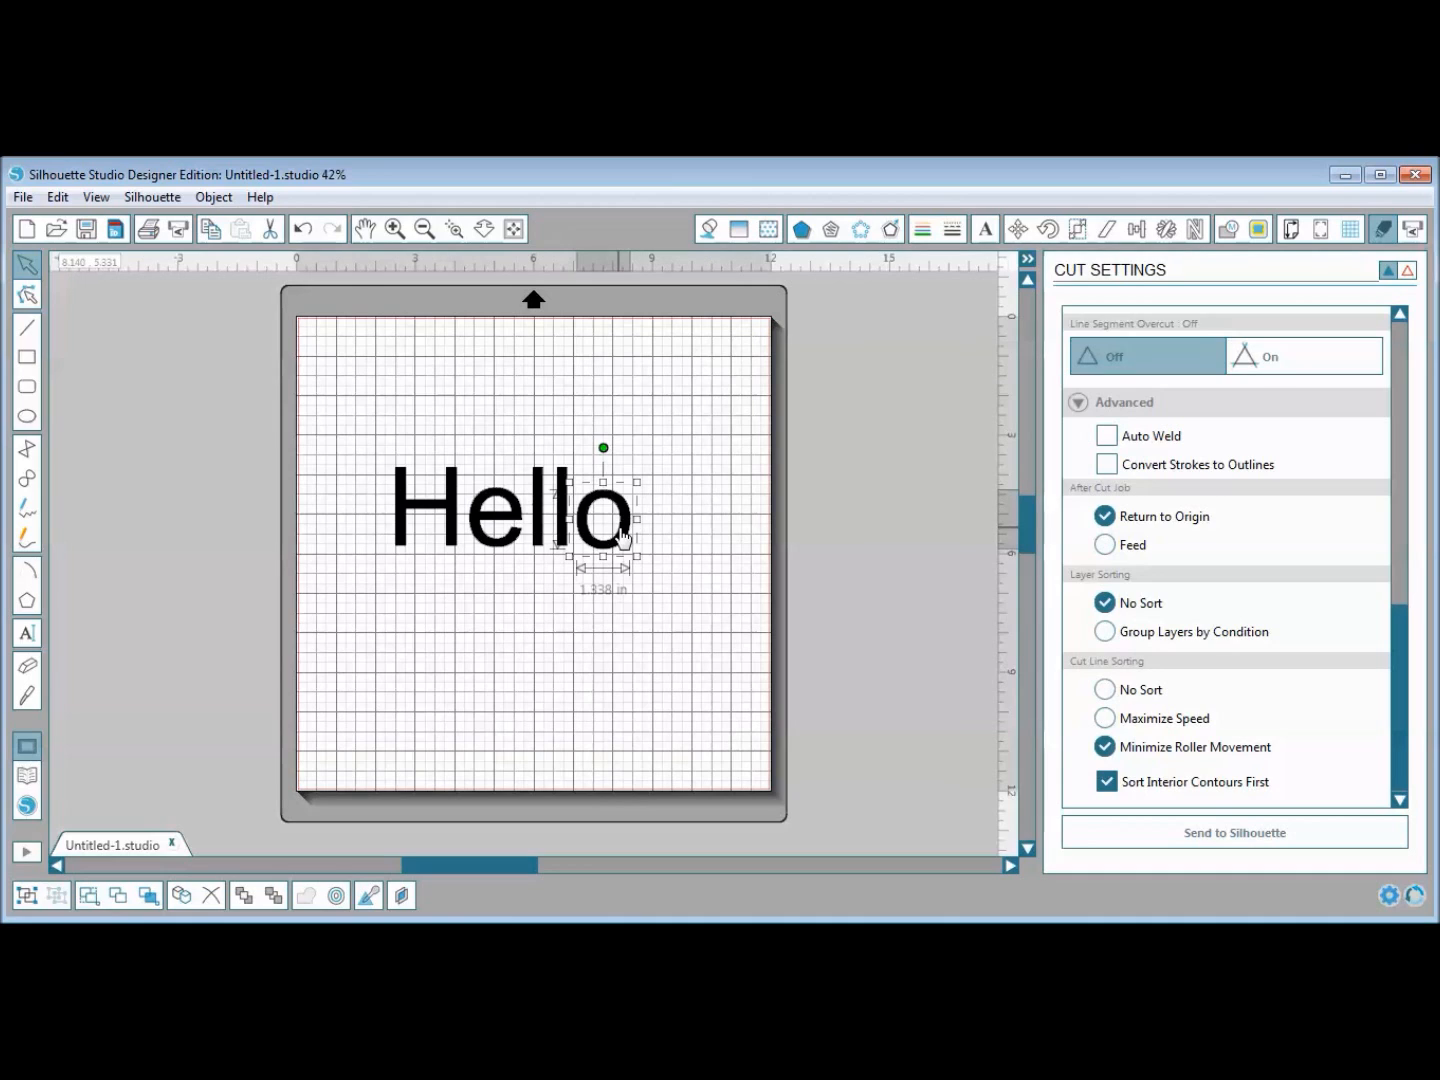
pyautogui.moveTo(621, 537); pyautogui.dragTo(608, 537)
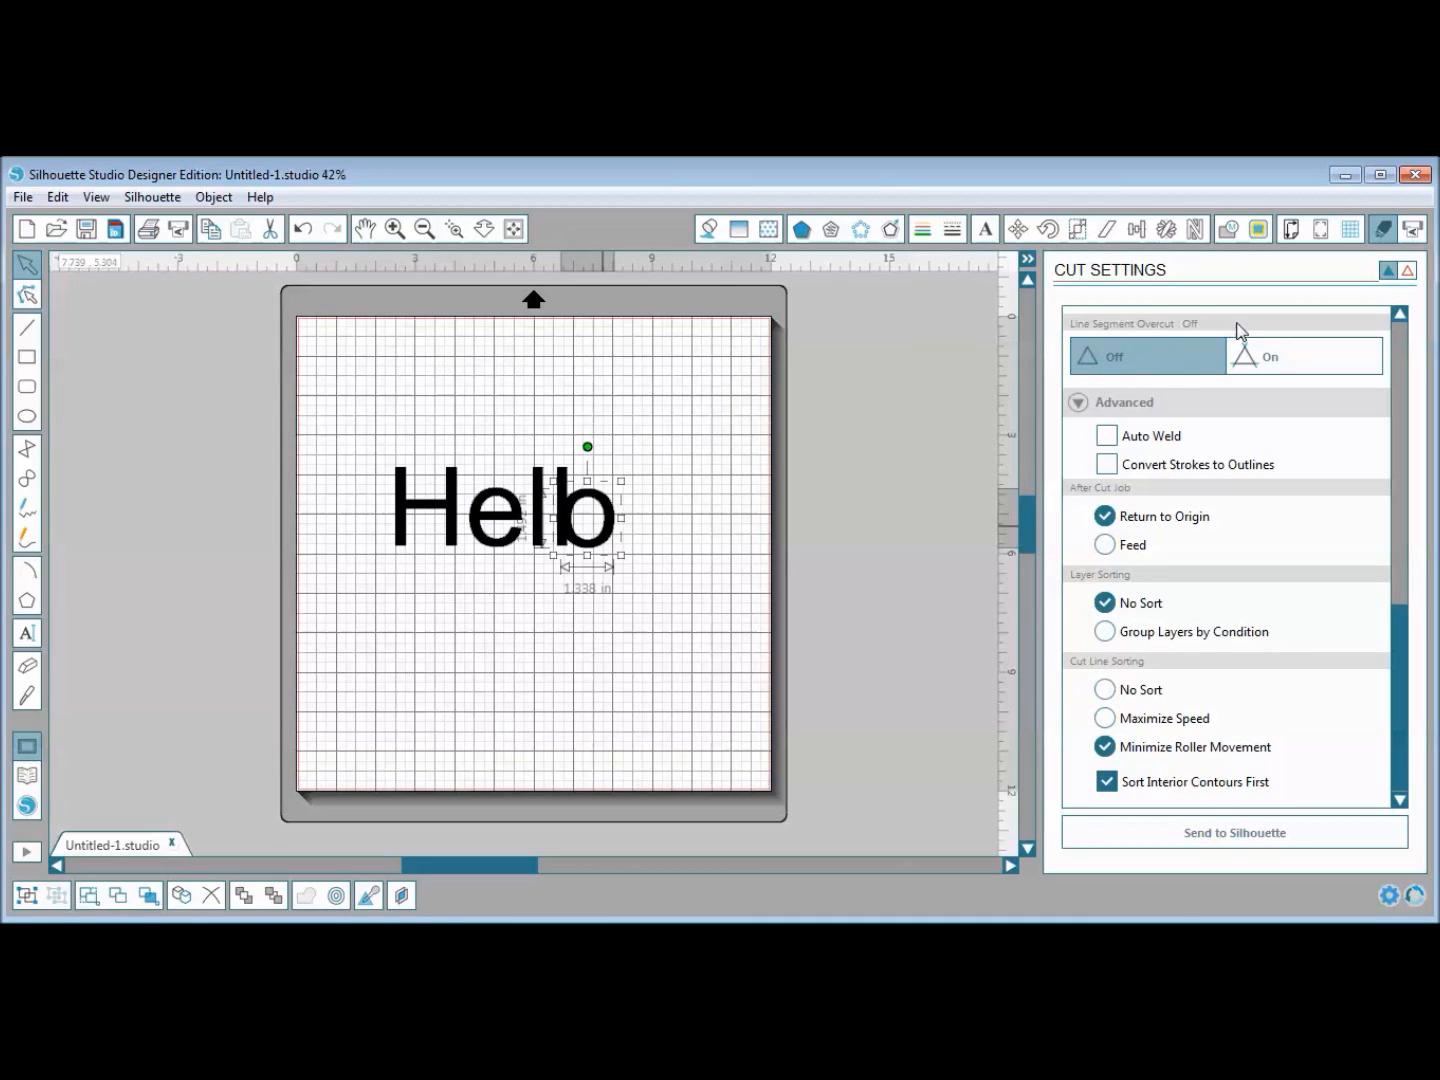
pyautogui.click(1407, 272)
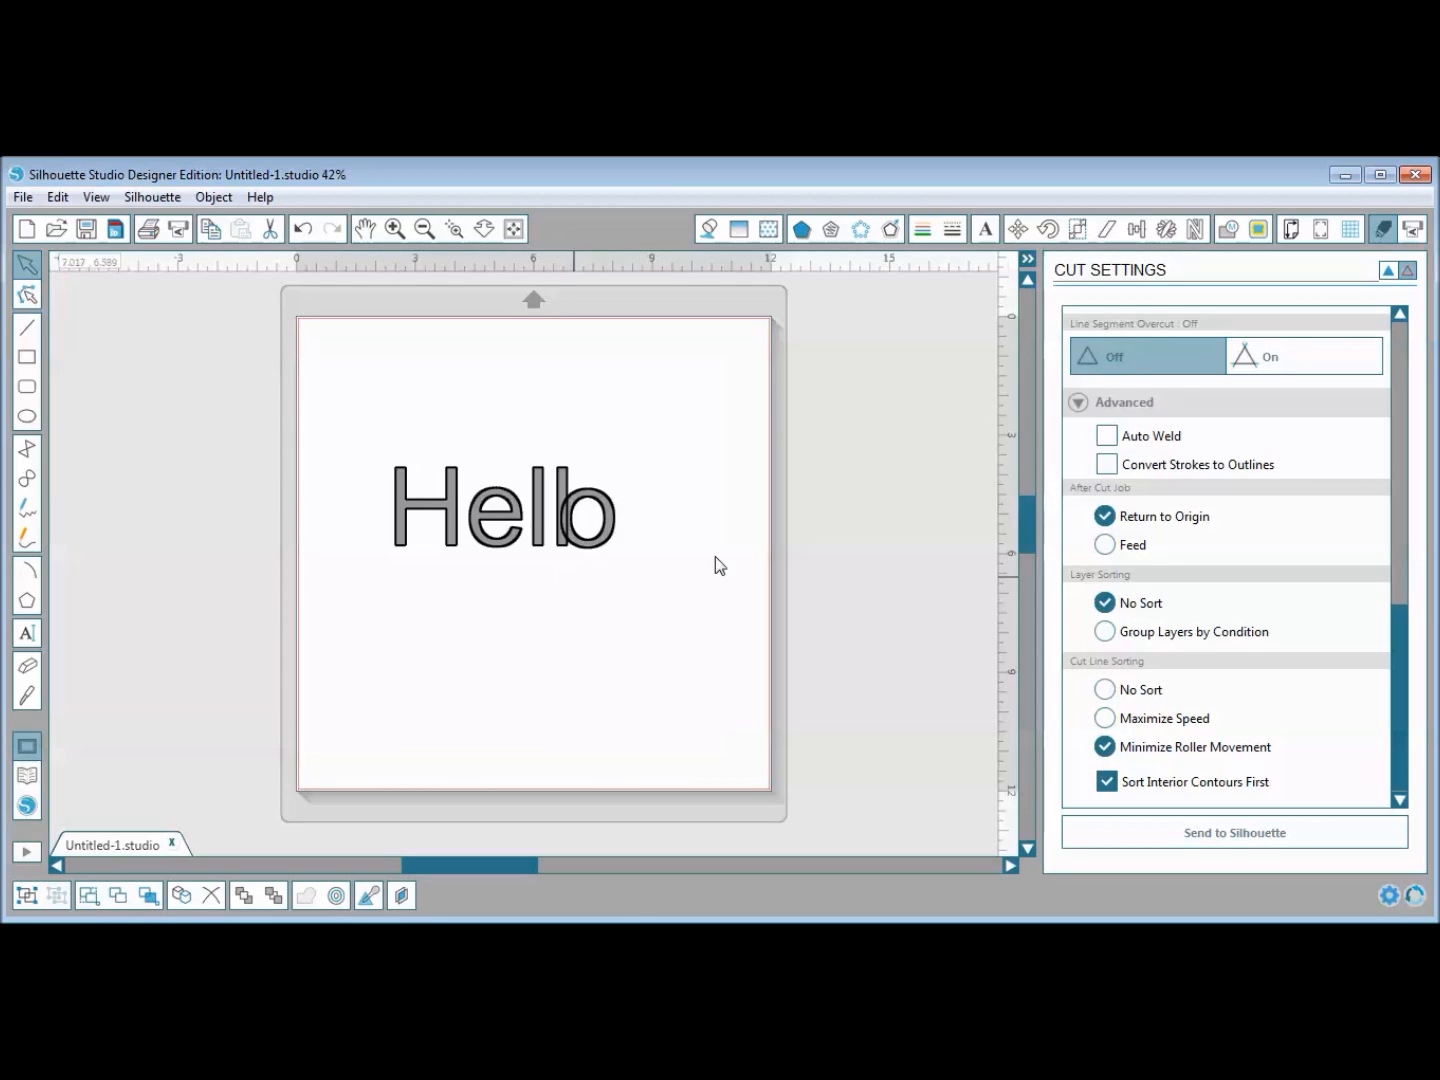
pyautogui.click(1106, 436)
# Send the design to the Cameo and remove the second queued Untitled-1 job.
pyautogui.click(1237, 838)
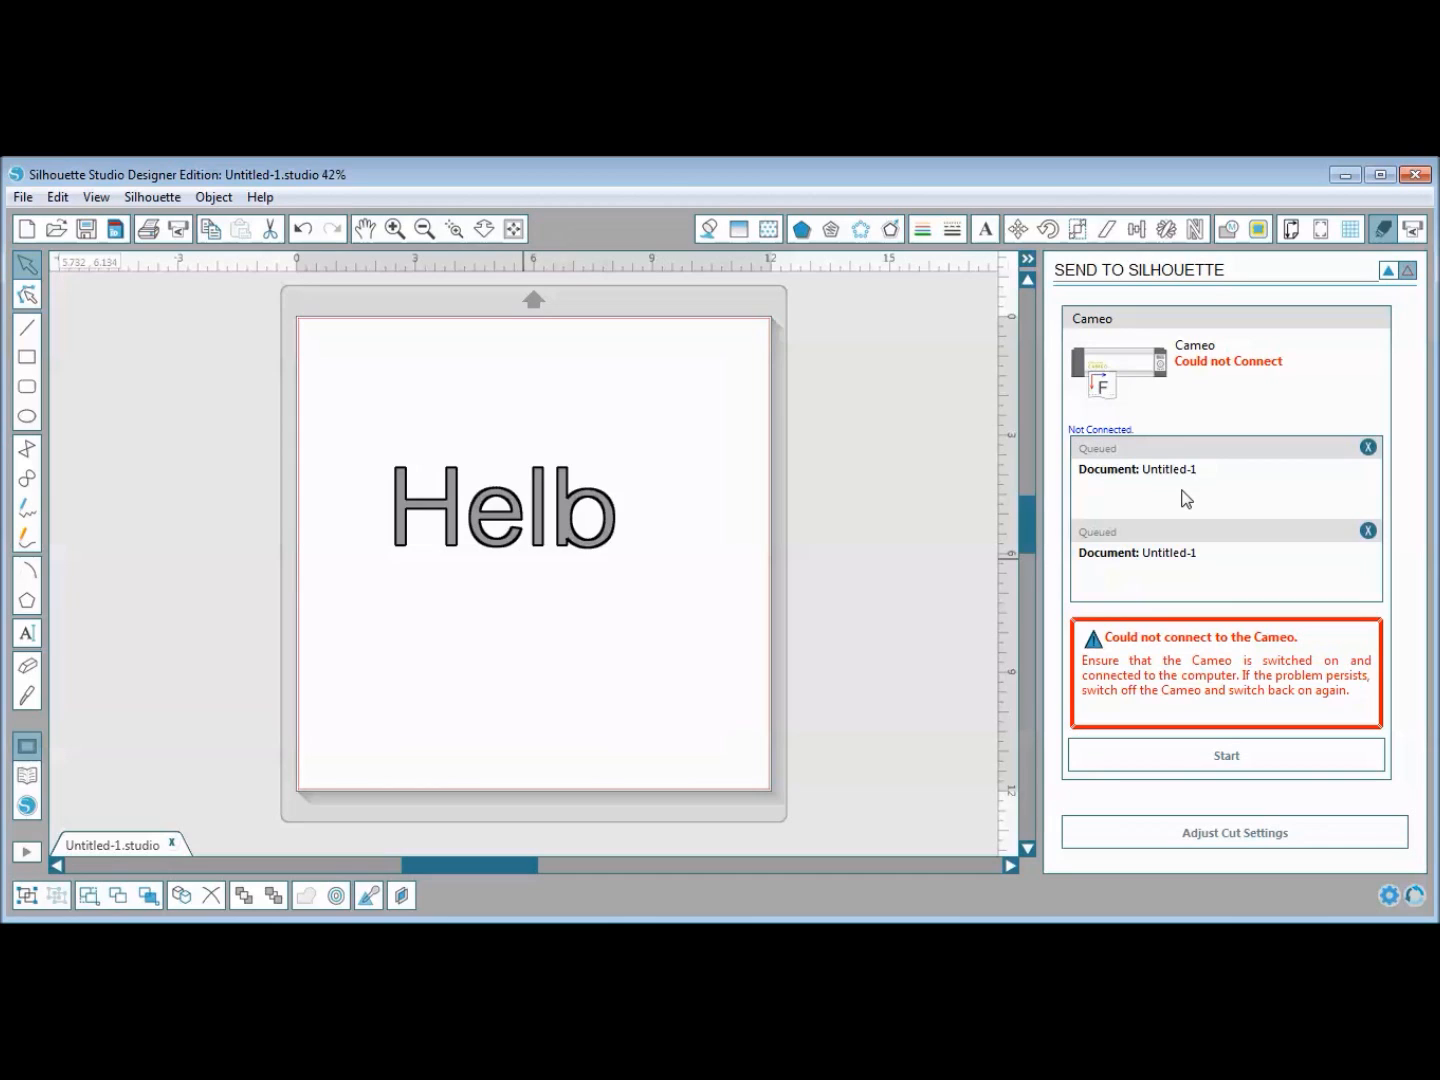
pyautogui.click(1368, 531)
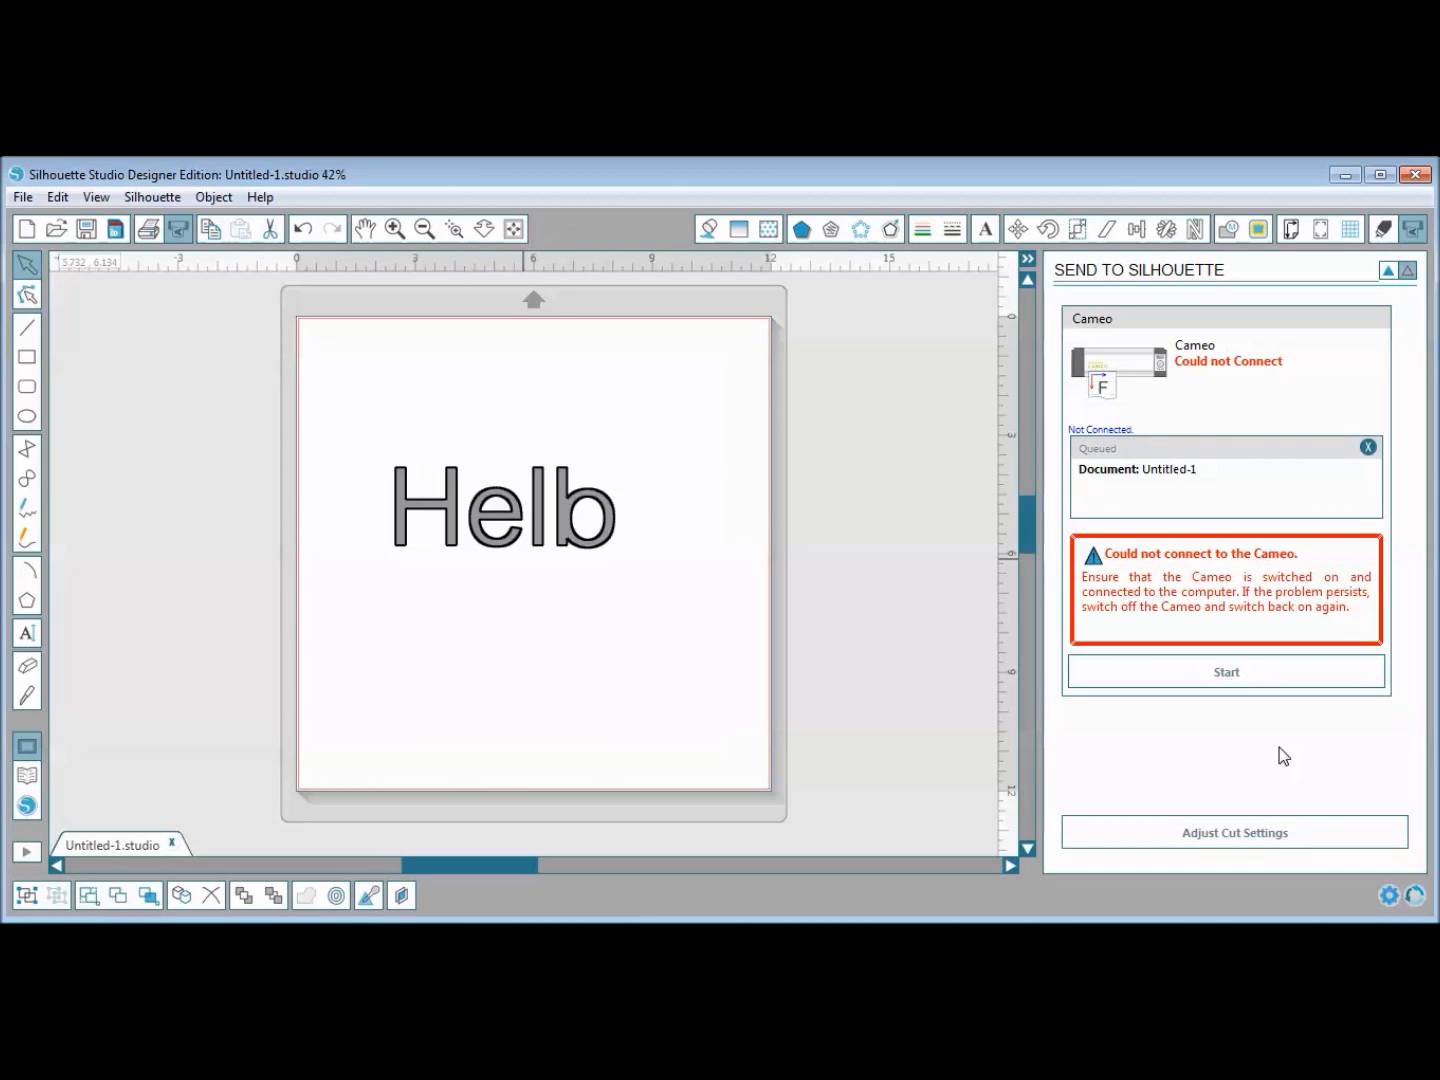
# Go back to adjusting the cut settings and collapse the cut conditions section.
pyautogui.click(1240, 833)
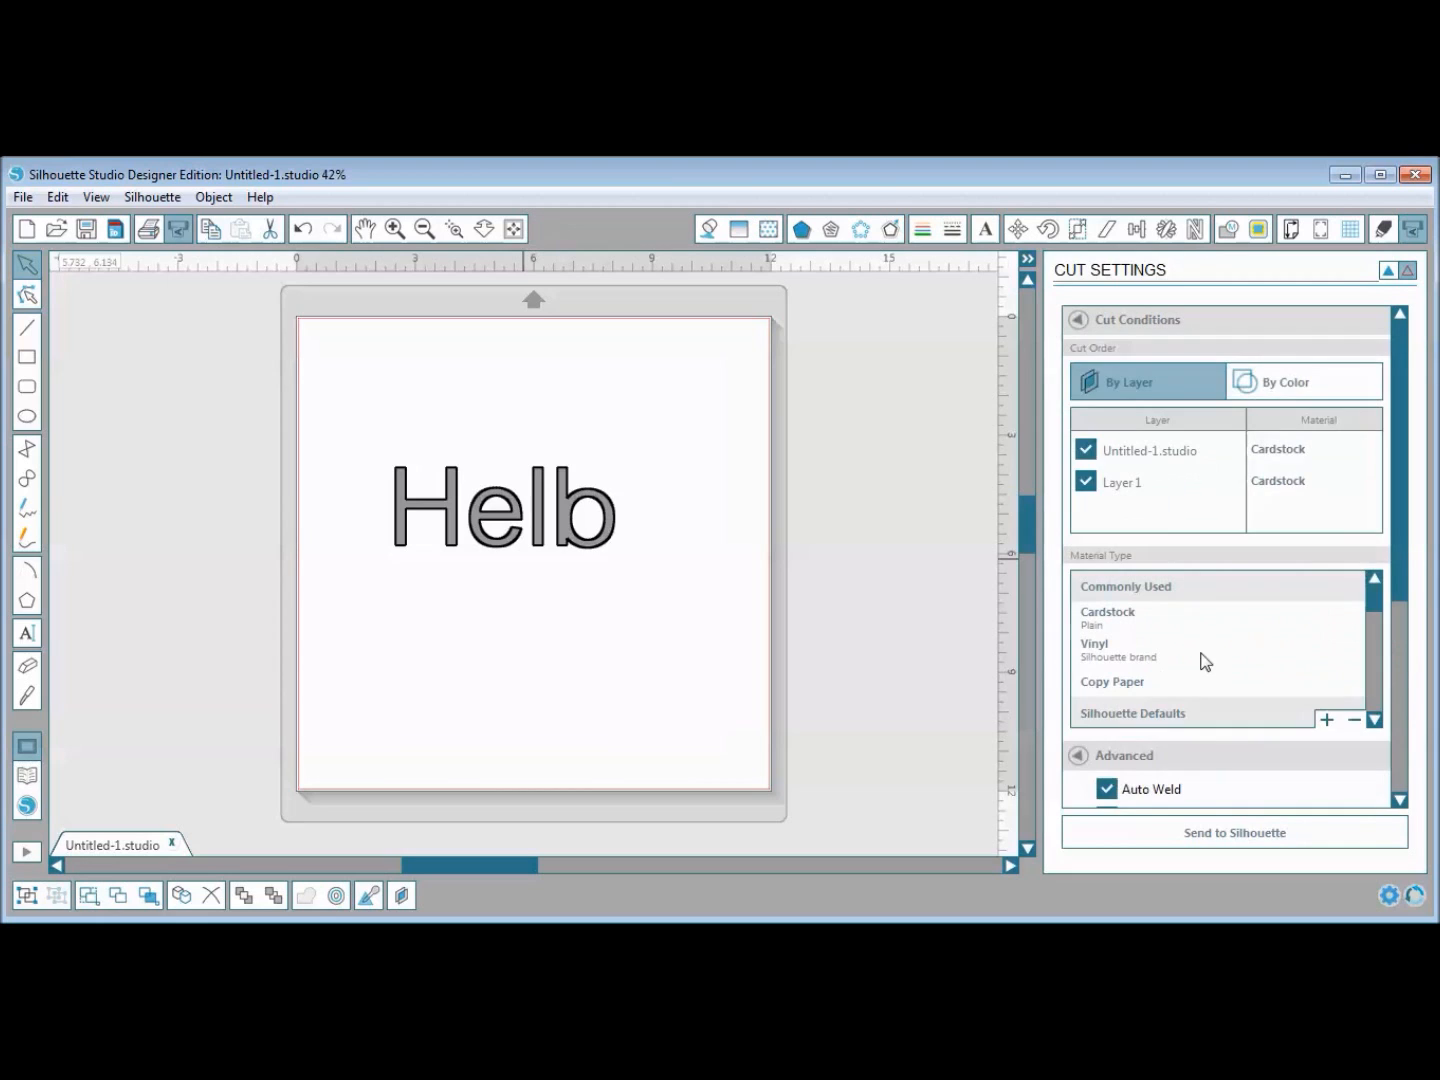
pyautogui.click(1079, 321)
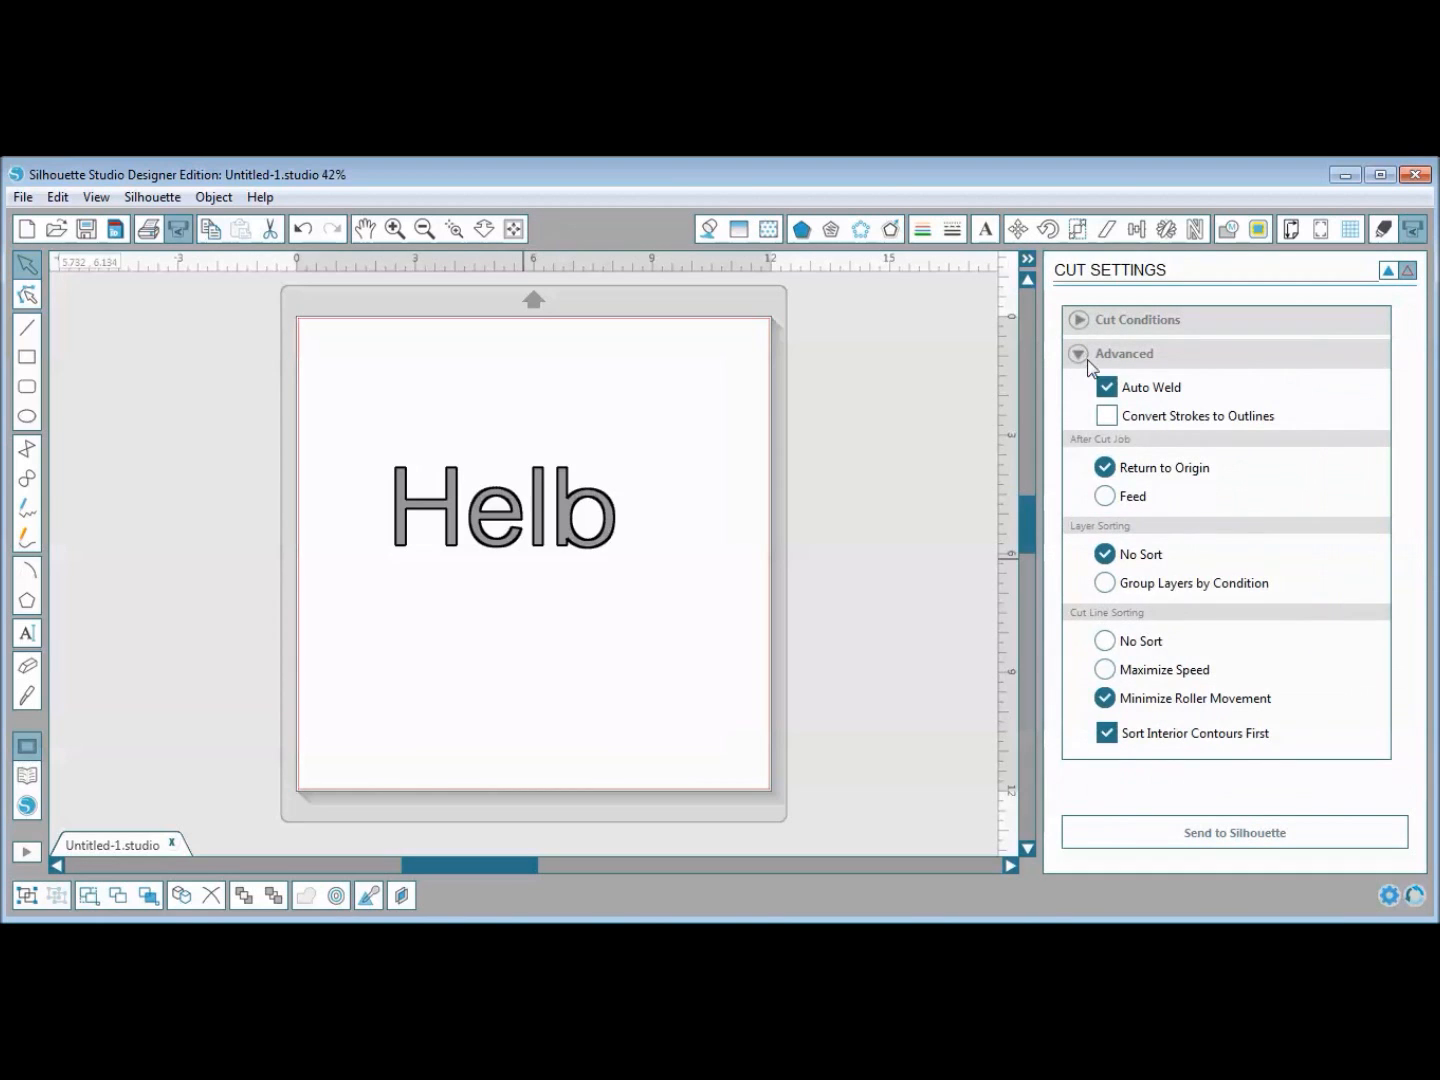